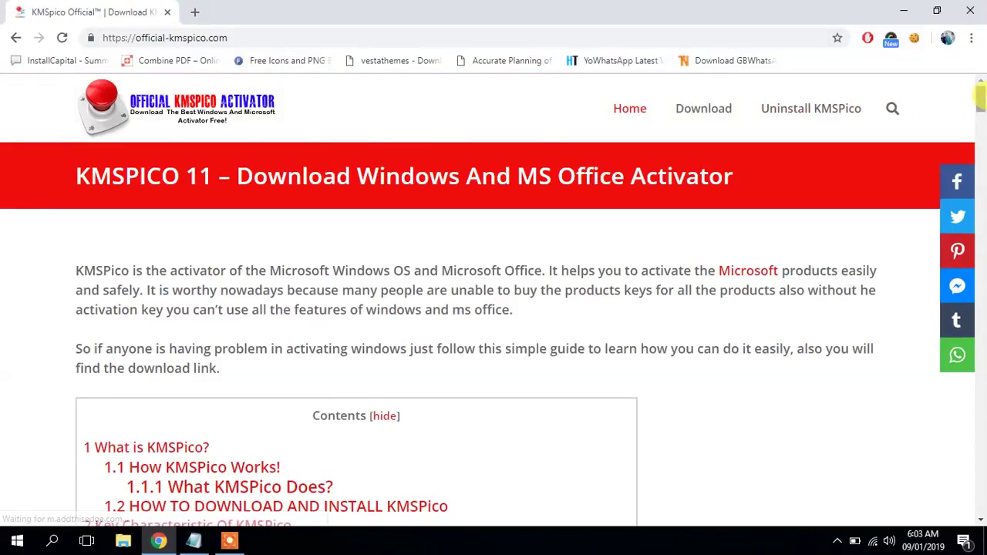
- Download KMSpico-setup.zip from the end of the official-kmspico.com home page and show the browser's full downloads list
drag(981, 99, 981, 498)
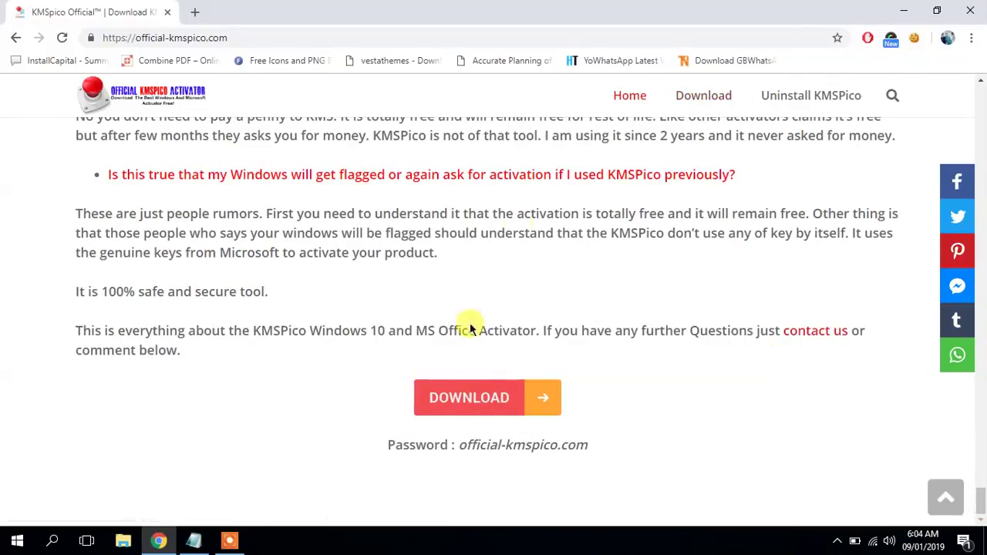
click(476, 403)
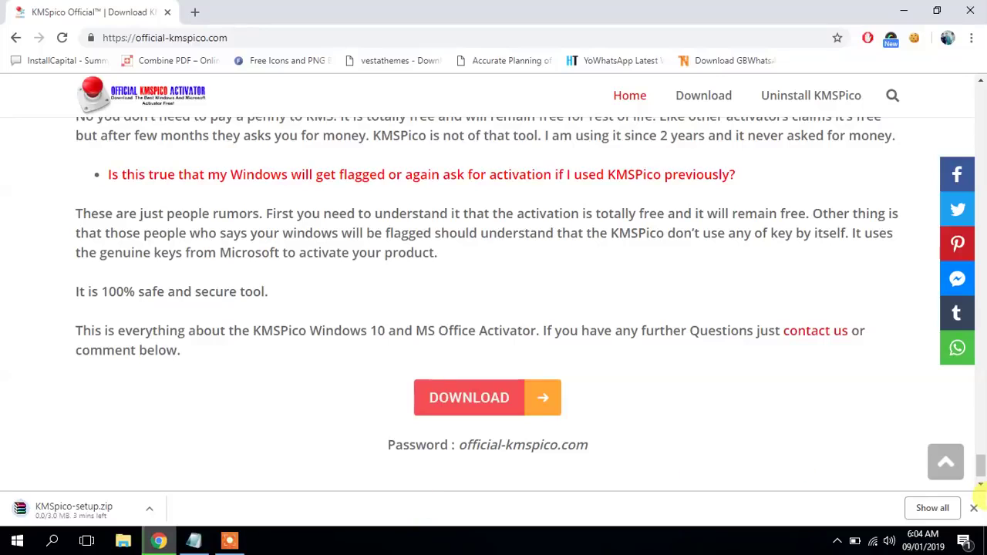
click(948, 509)
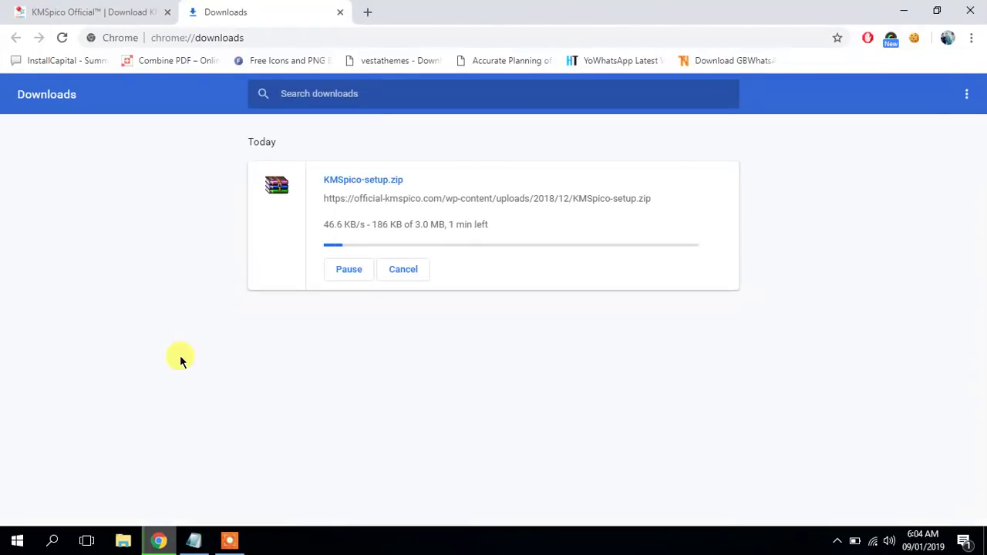
- Switch to the open Notepad note and add the line "wait till it downloads." below the existing text, after a blank line
click(194, 542)
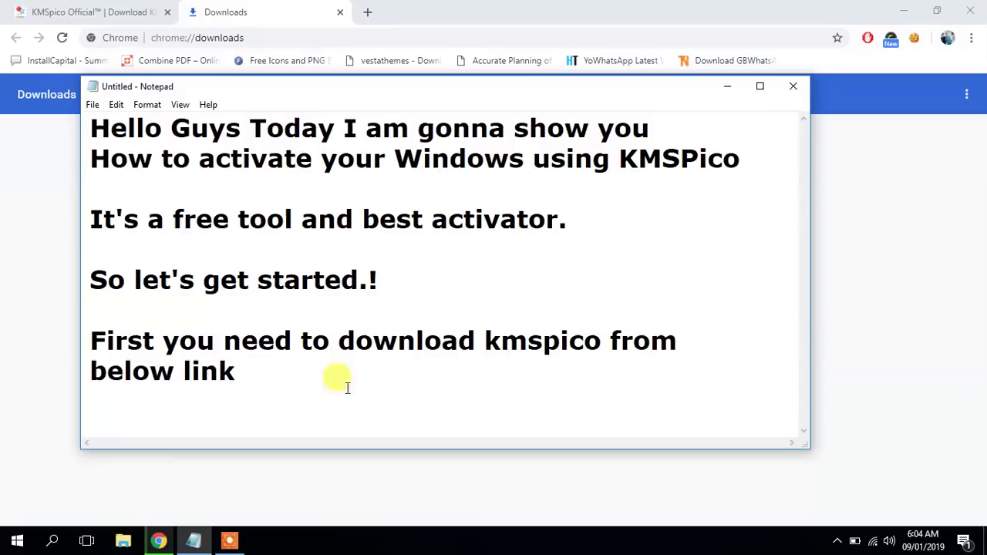
key(Return)
key(Return)
text(wait )
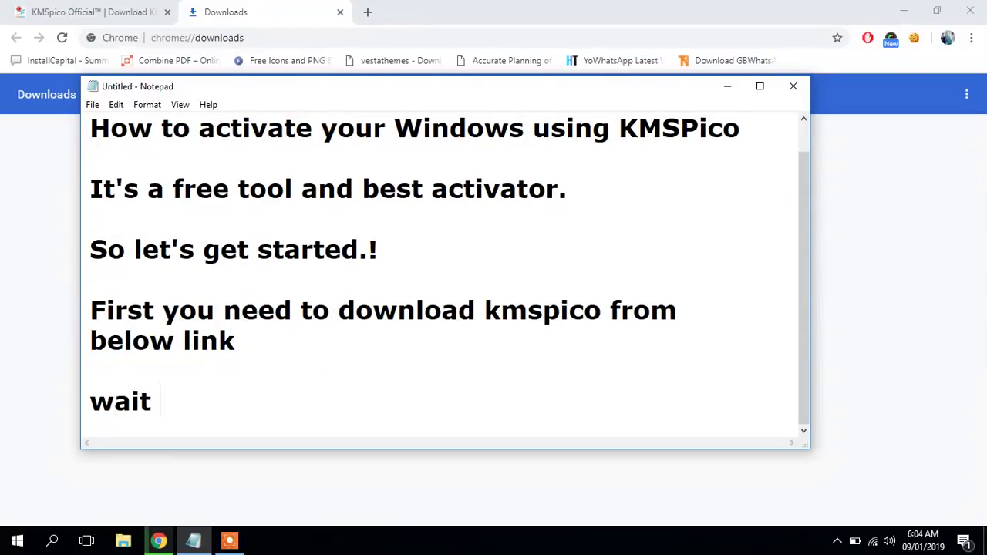
text(till it down)
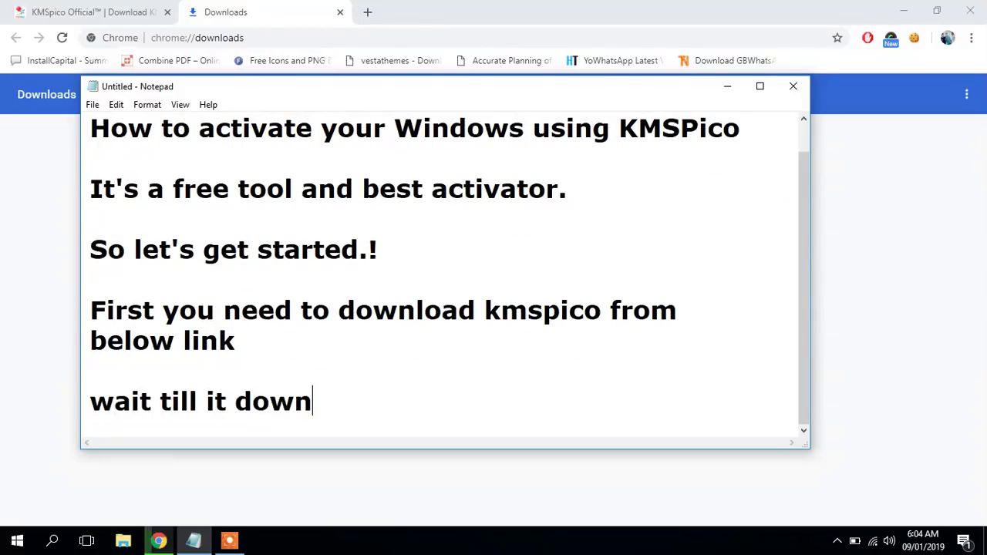
text(loads.)
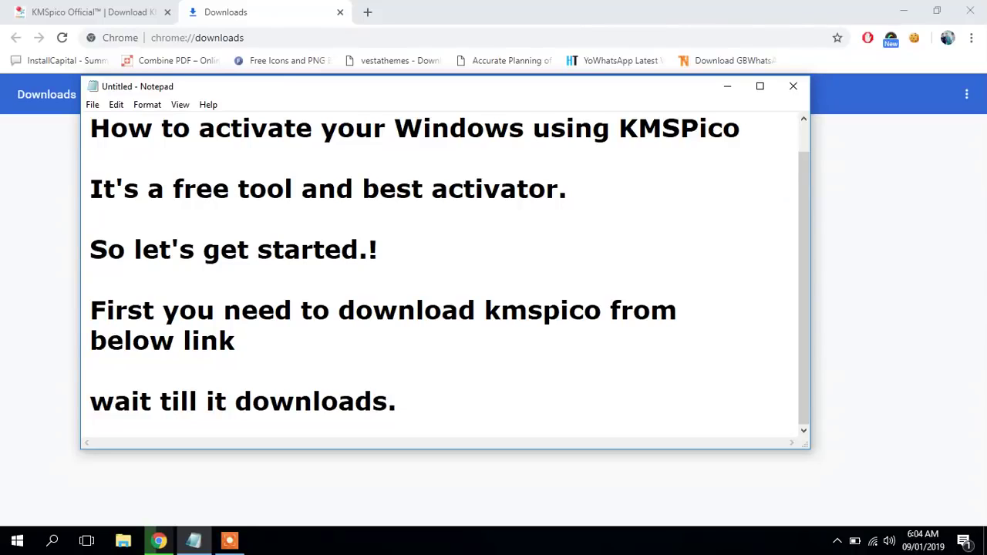
- Add the line "and now you need to disable antivirus" to the note, separated by a blank line
key(Return)
key(Return)
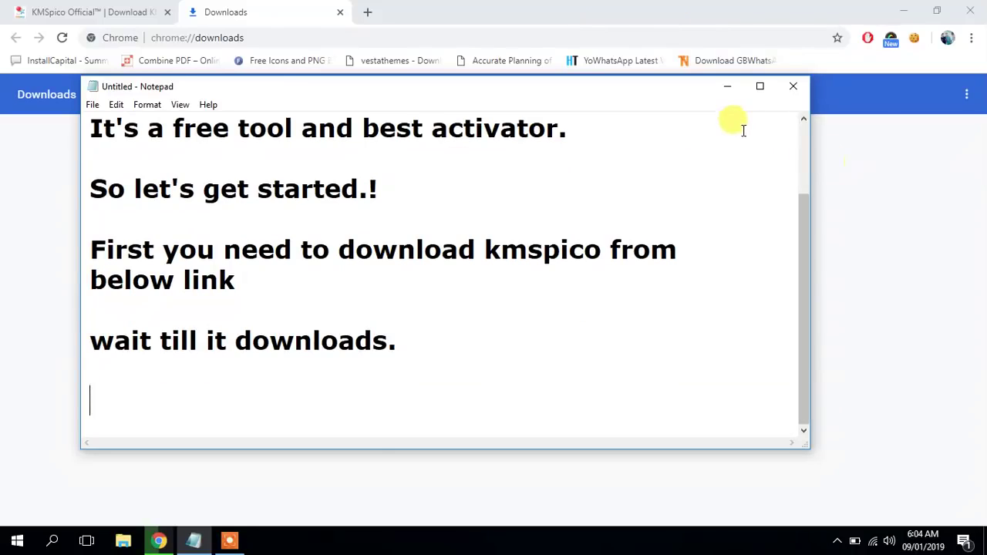
text(and now )
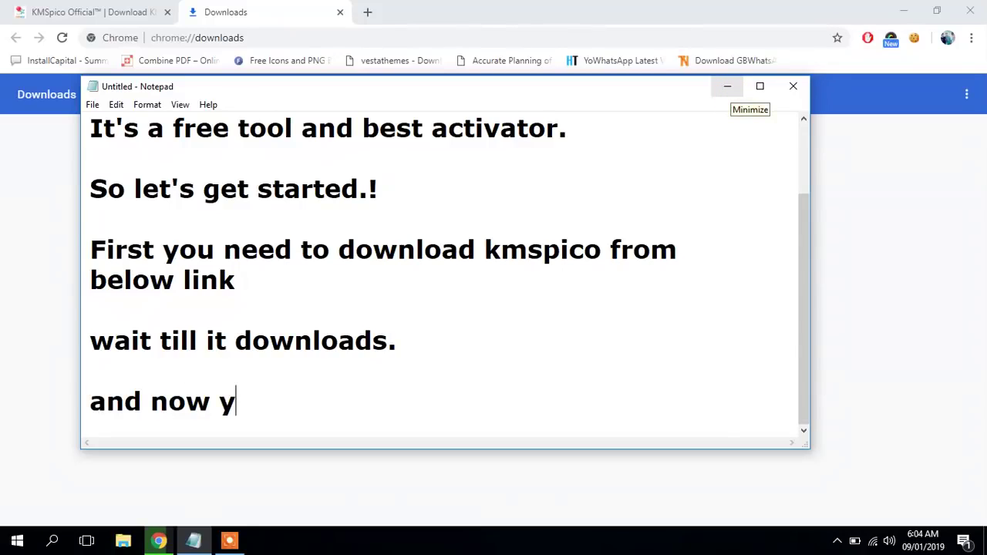
text(you need t)
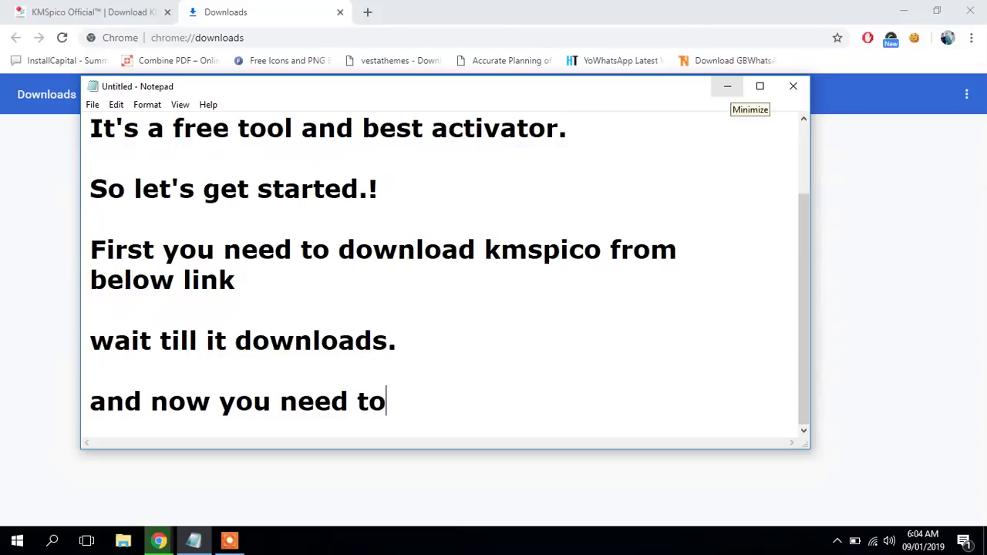
text(o )
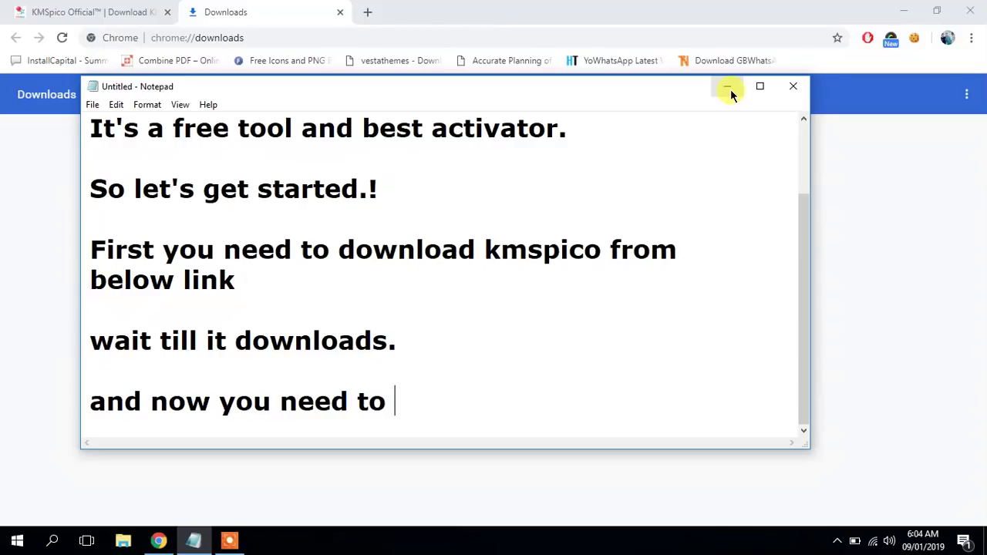
text(disable antivirus)
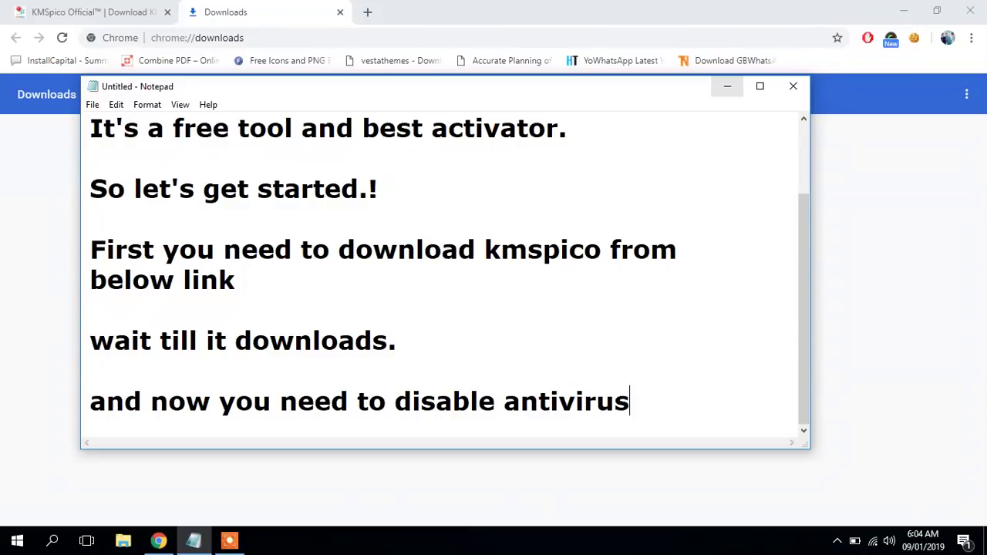
- Add the line "So go to start search for security." followed by a blank line, and minimize the note
key(Return)
key(Return)
text(So)
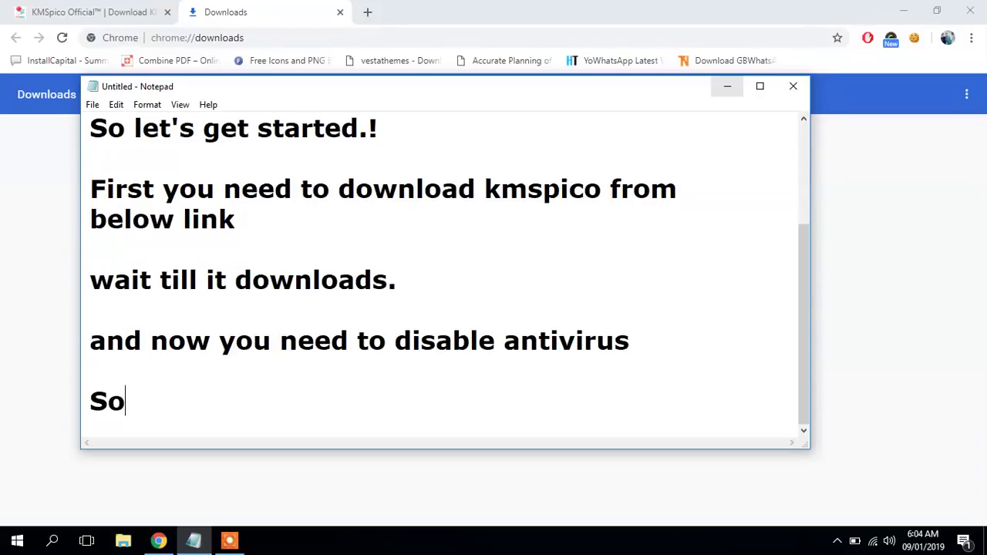
text( go )
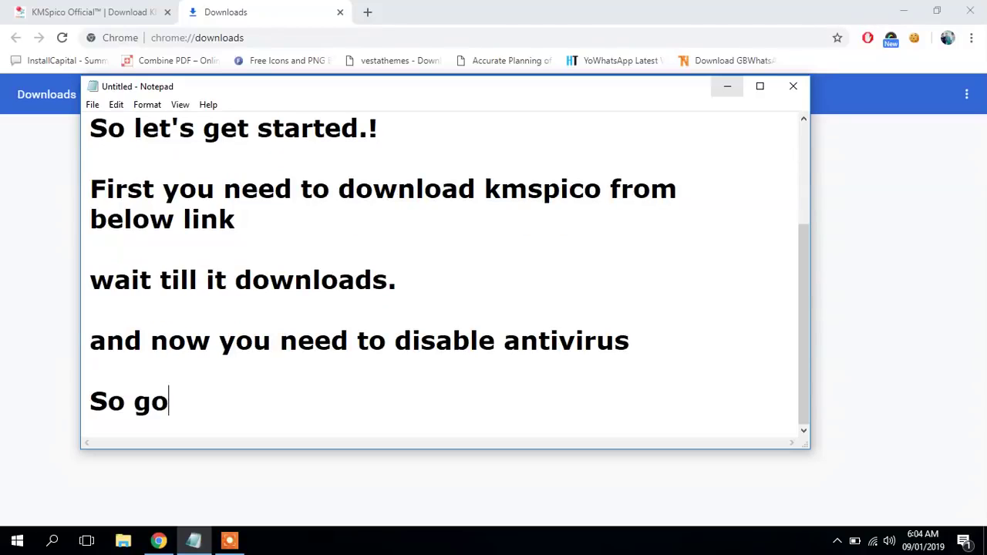
text(to st)
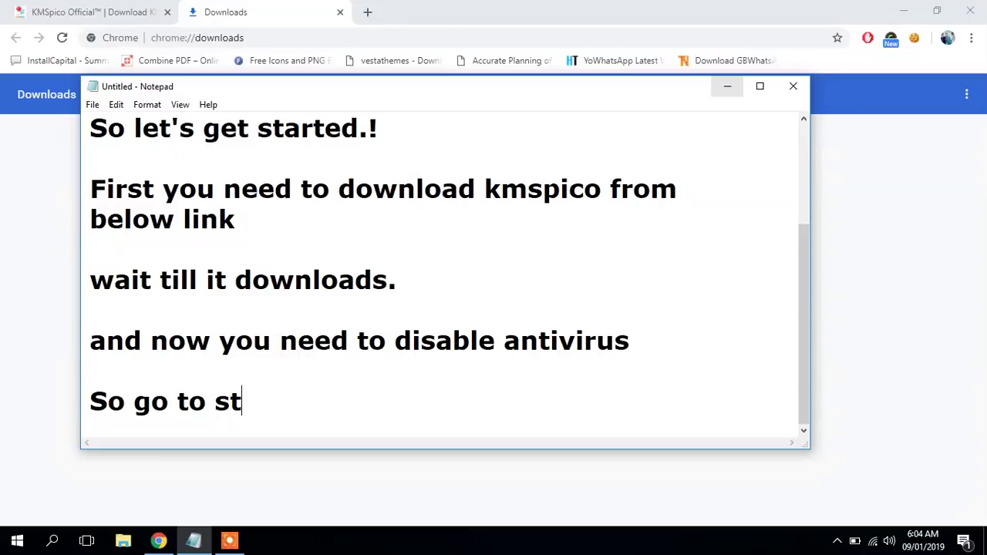
text(art search for se)
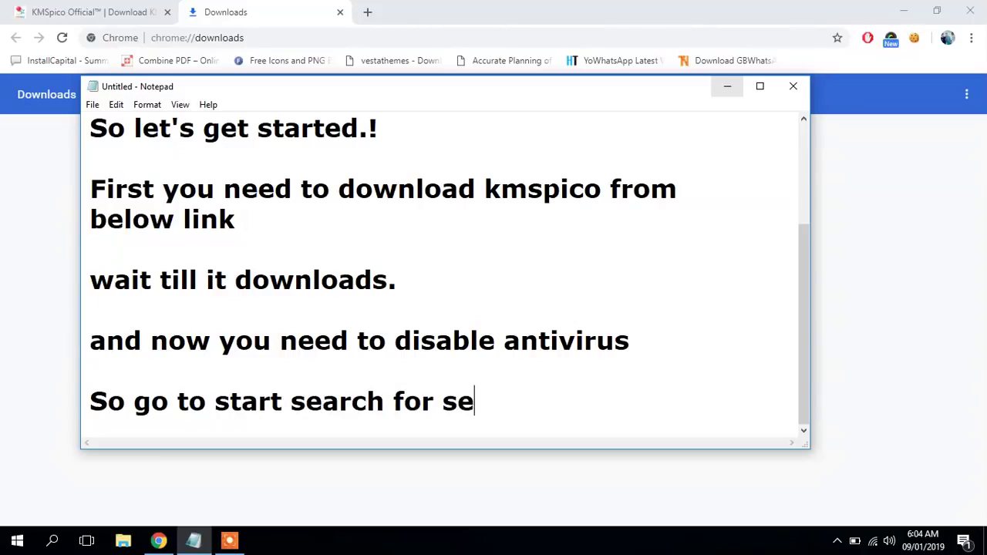
text(curity)
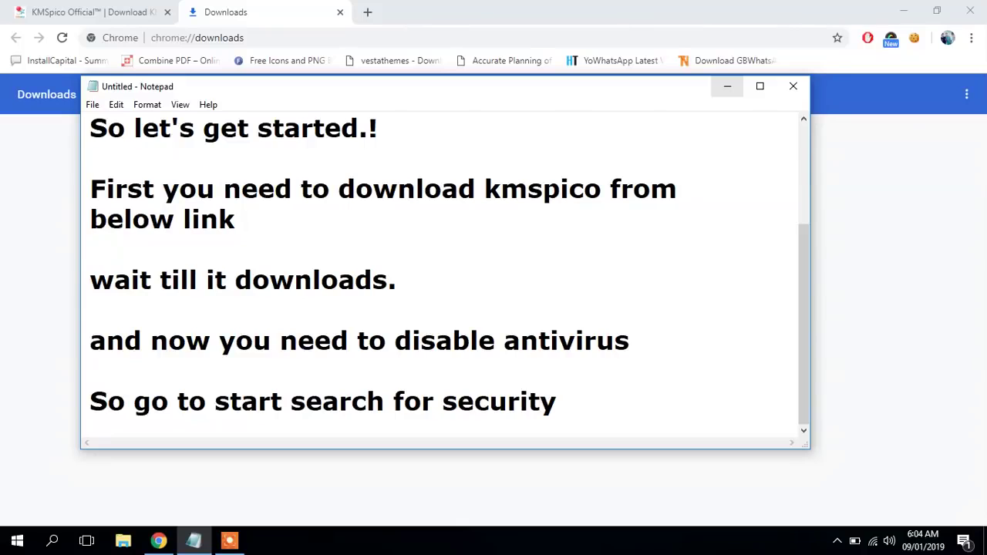
text(.)
key(Return)
key(Return)
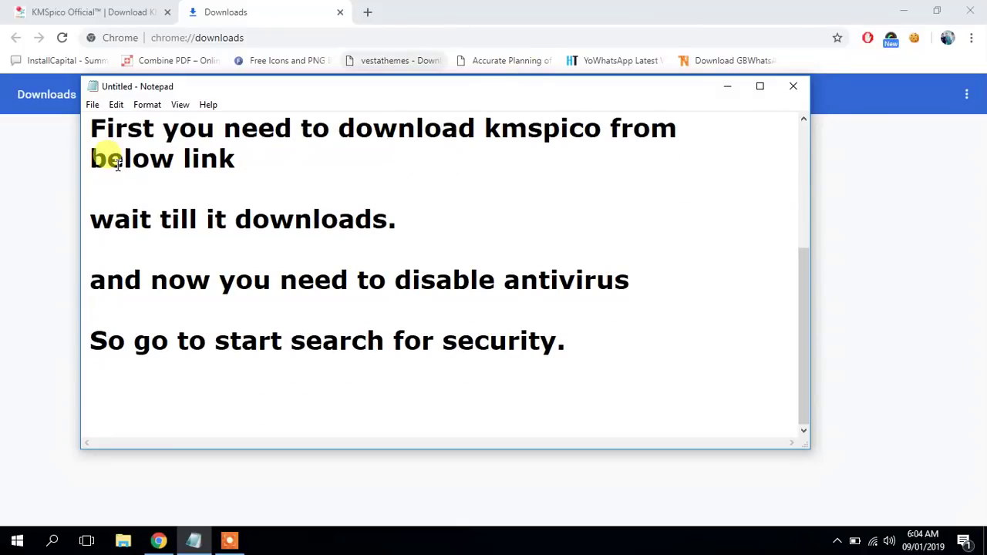
key(super+Down)
click(17, 540)
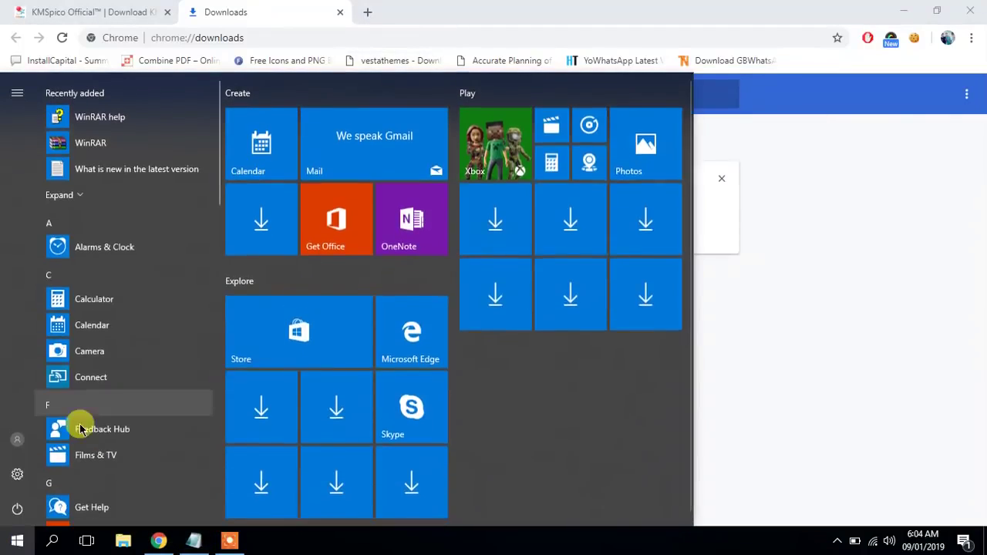
text(sec)
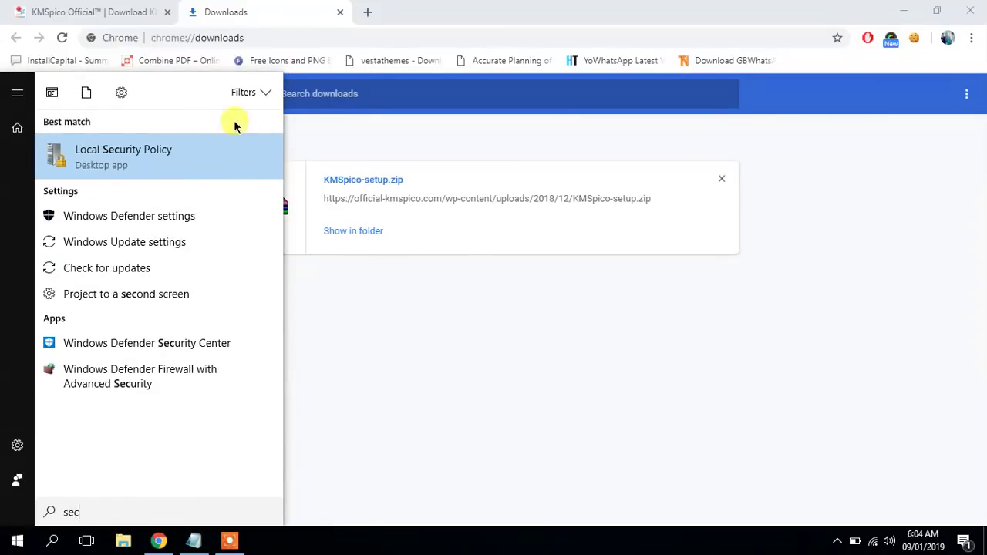
click(118, 221)
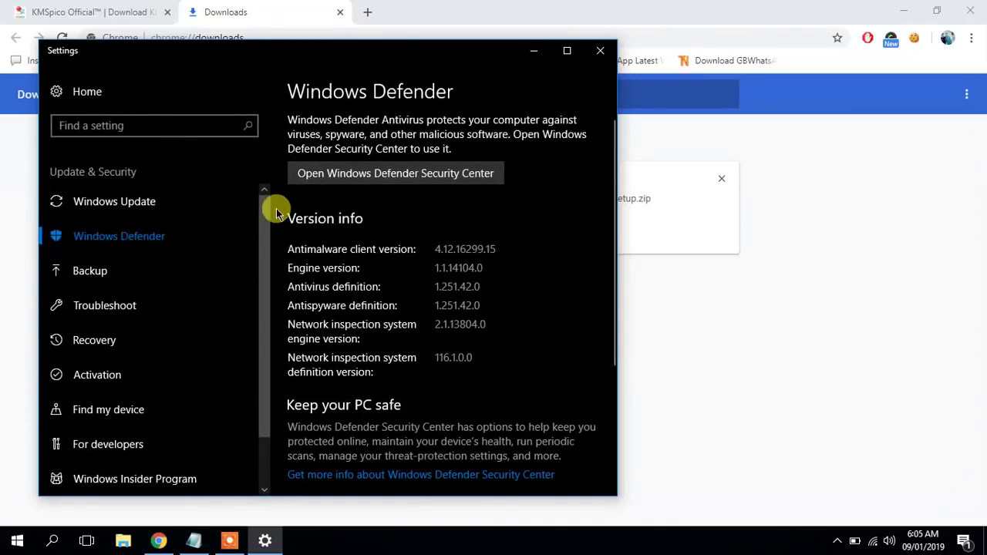
click(600, 50)
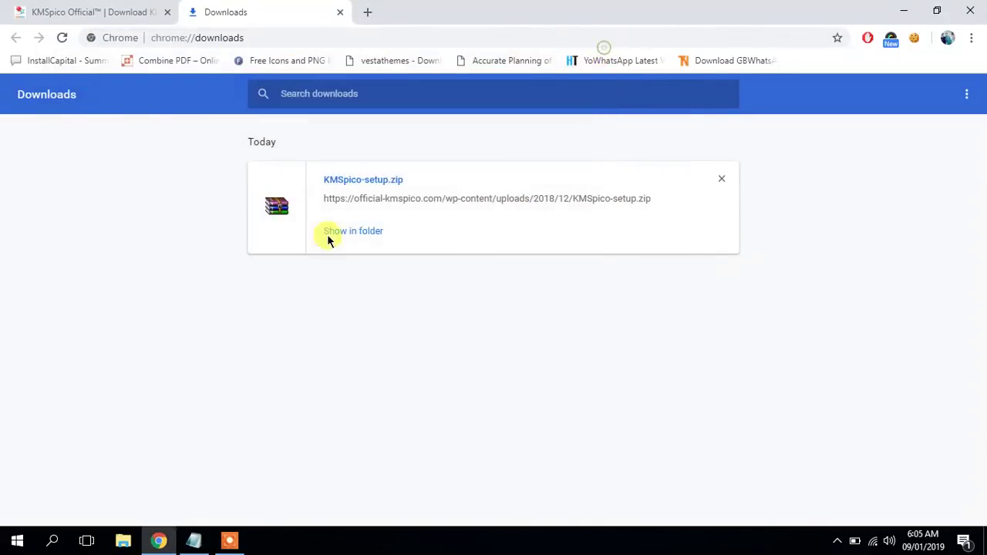
- Find the Windows Defender settings and open the Virus & threat protection settings in Windows Defender Security Center
click(7, 545)
text(se)
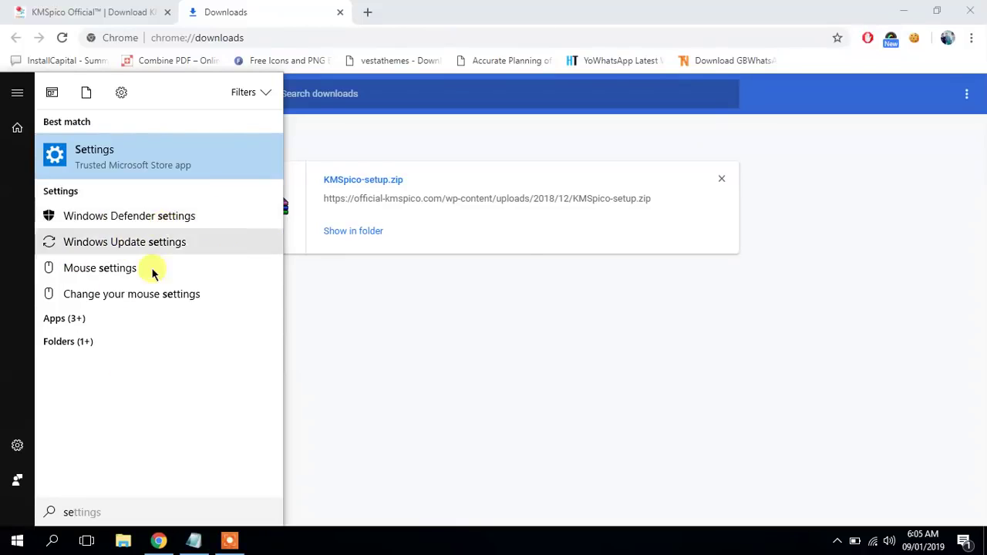
click(176, 219)
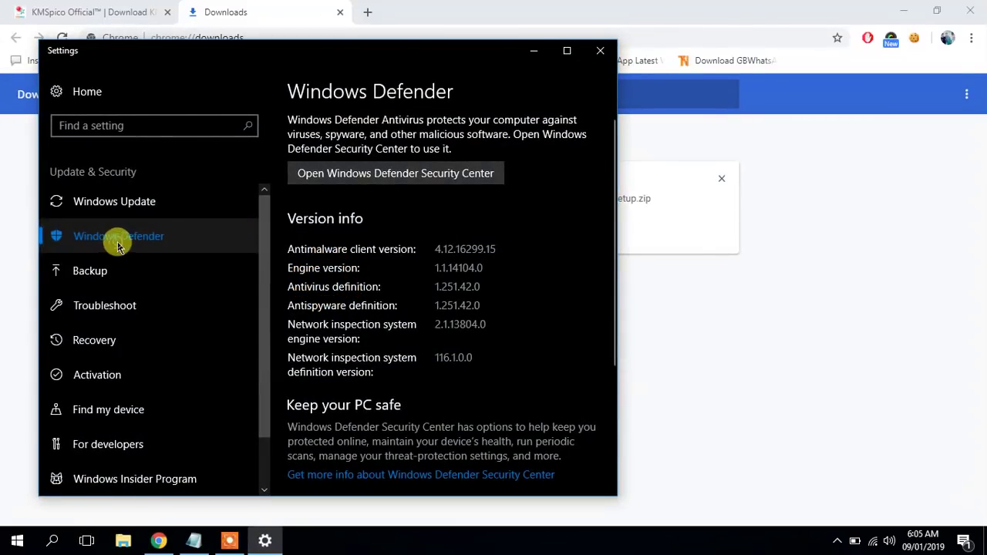
click(395, 173)
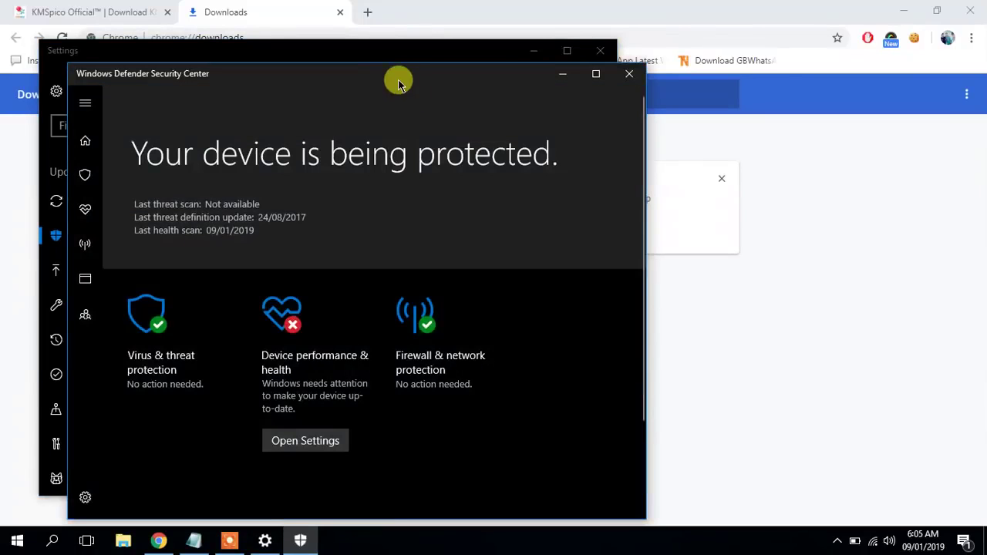
click(176, 330)
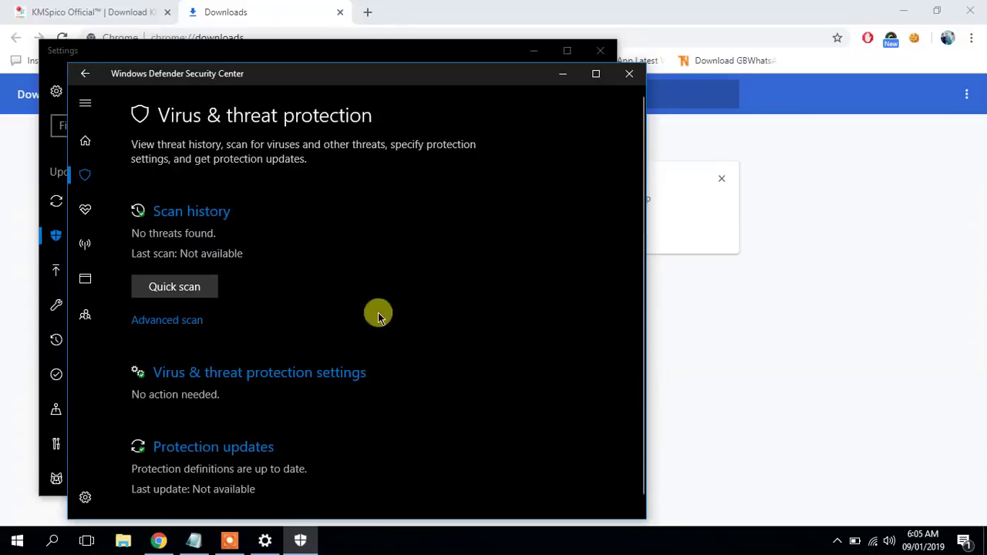
click(309, 374)
- Turn off real-time protection, cloud-delivered protection and automatic sample submission, and close Windows Defender Security Center
click(146, 302)
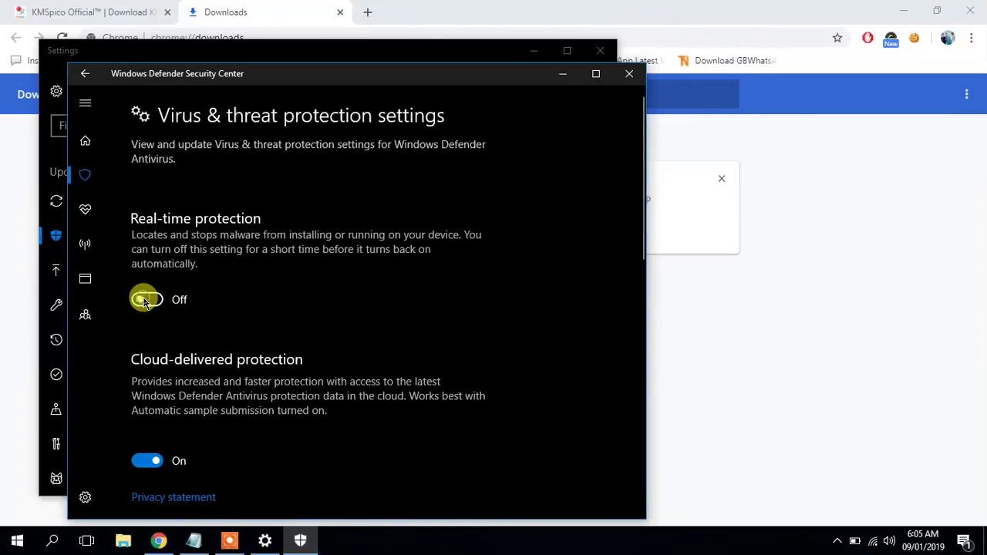
click(147, 489)
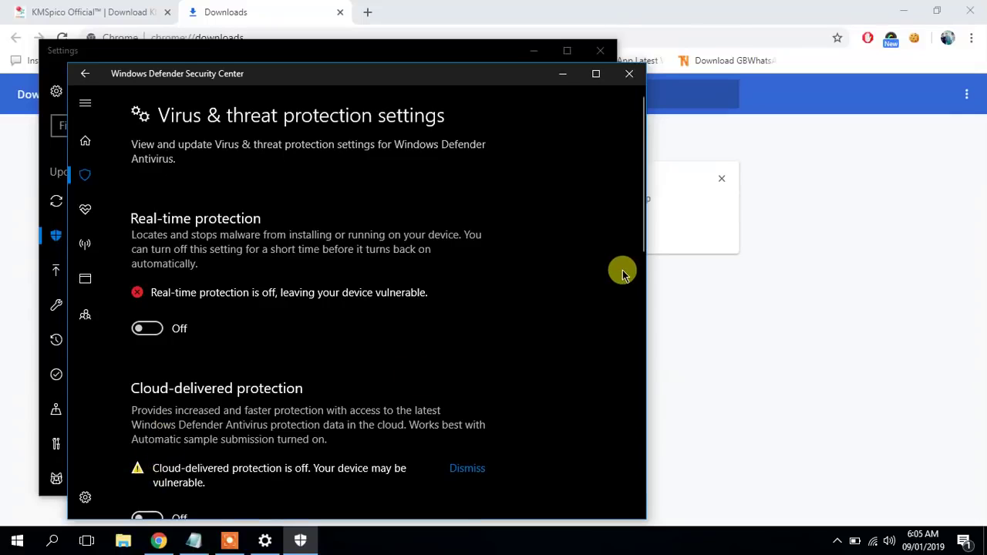
drag(640, 231, 635, 352)
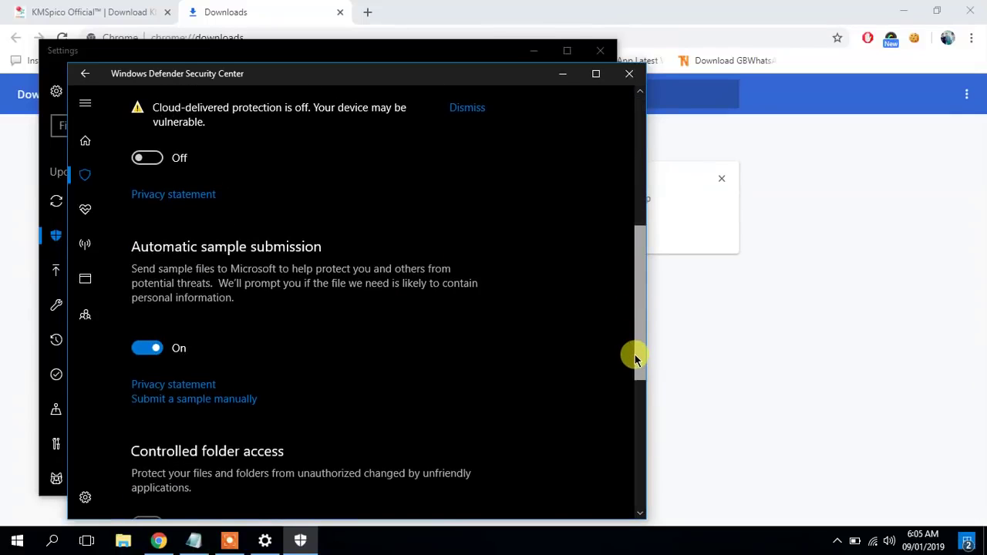
click(151, 347)
drag(639, 322, 655, 194)
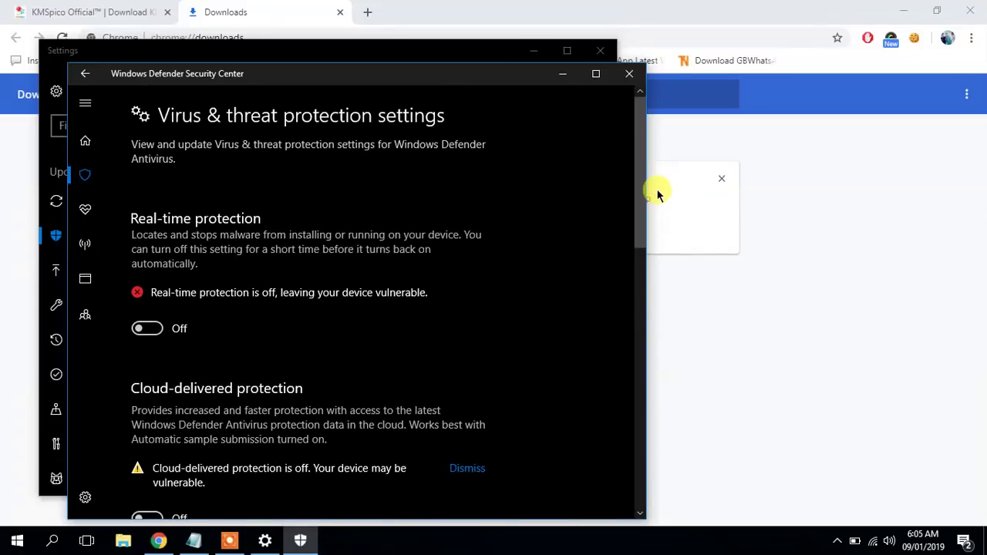
click(626, 75)
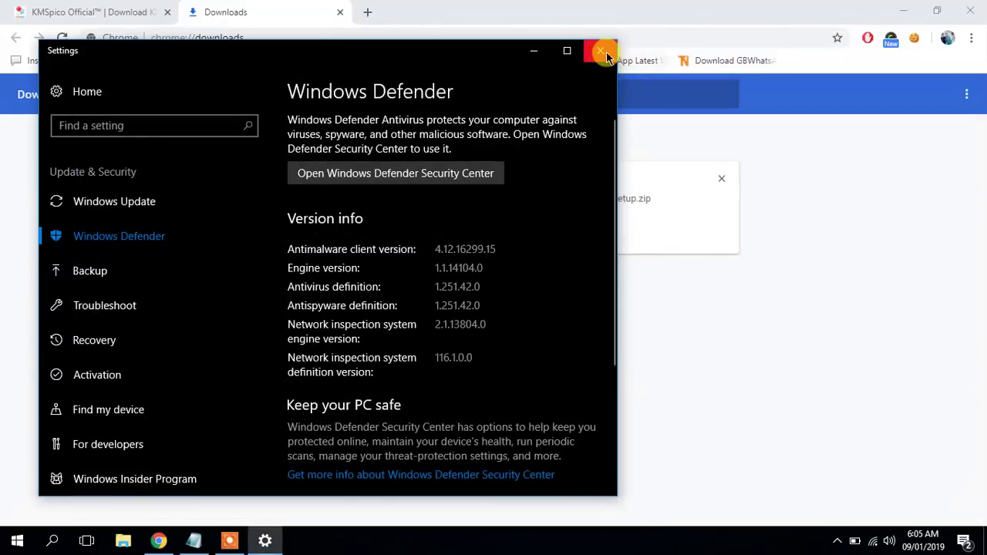
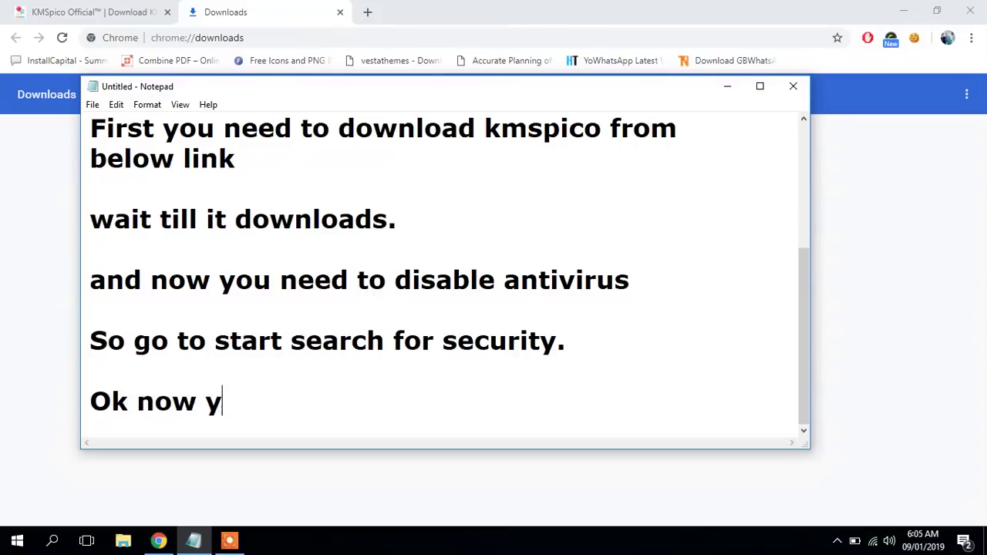
- Complete the note's last line as "Ok now install KMSPico in your computer", followed by a blank line
key(BackSpace)
key(BackSpace)
key(BackSpace)
text(install KMSP)
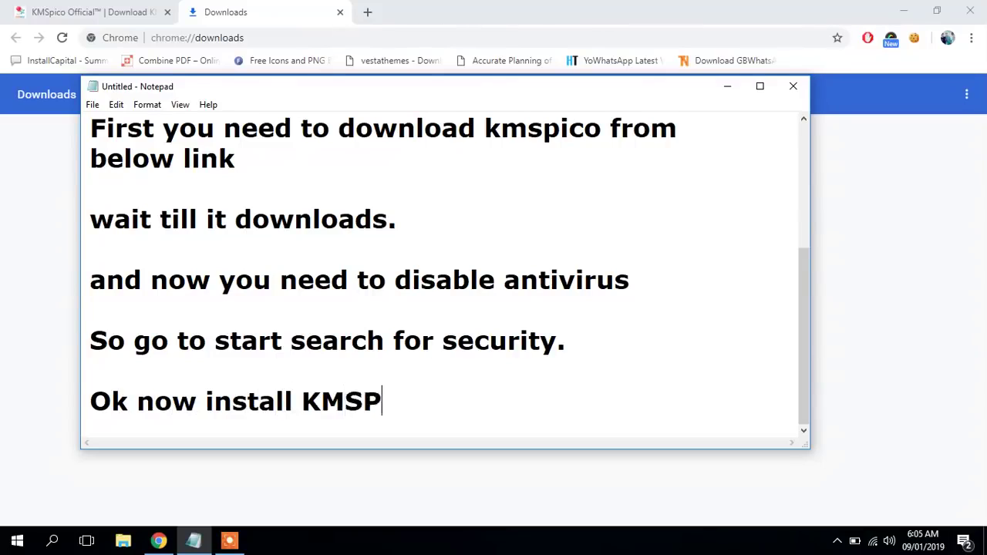
text(ico in y)
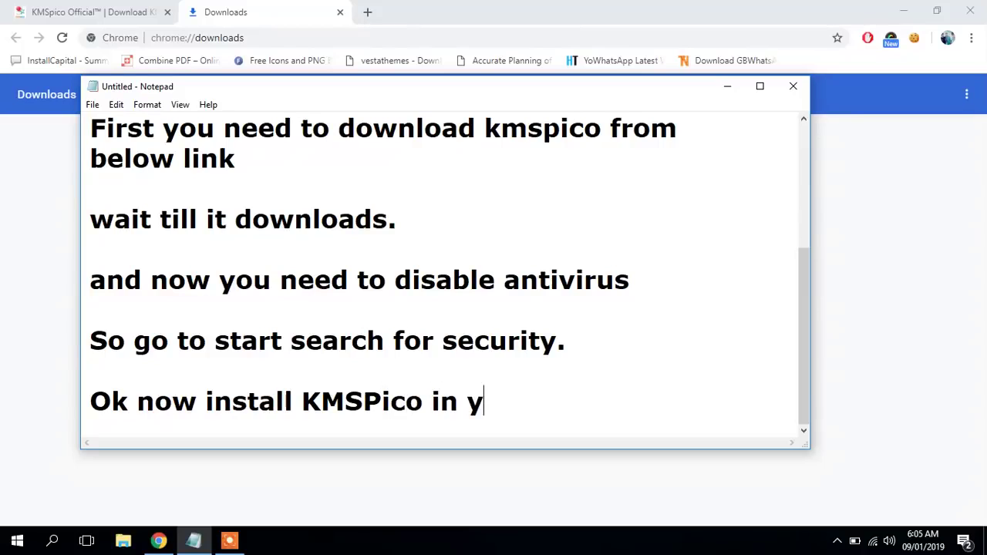
text(our compute)
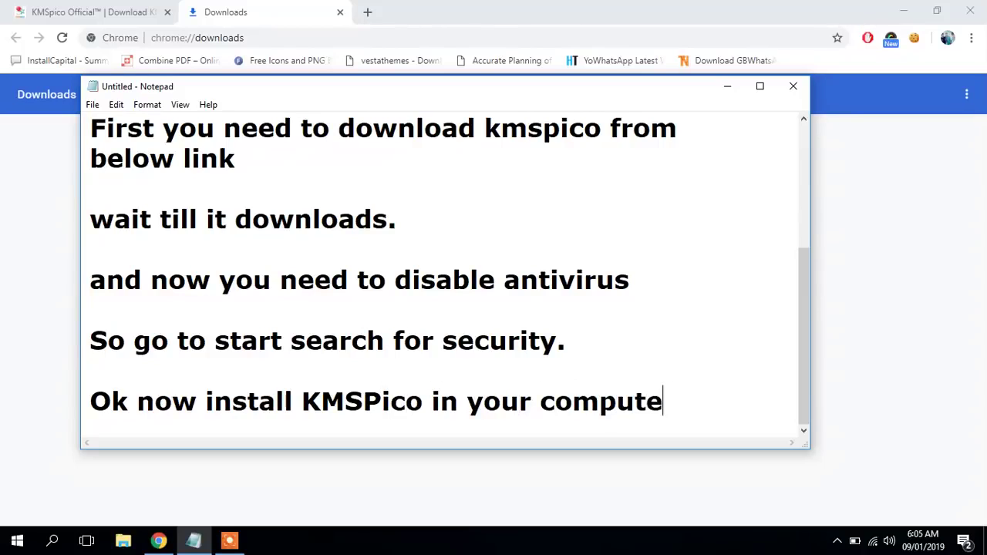
text(r)
key(Return)
key(Return)
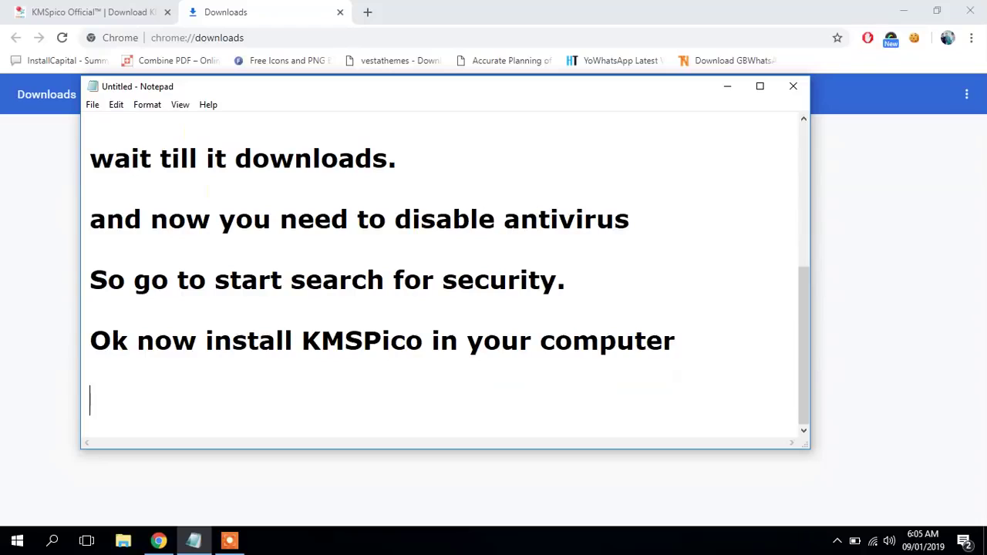
- Open the downloaded KMSpico-setup.zip, minimize the browser, and launch the KMSpico-setup application inside the archive
click(416, 6)
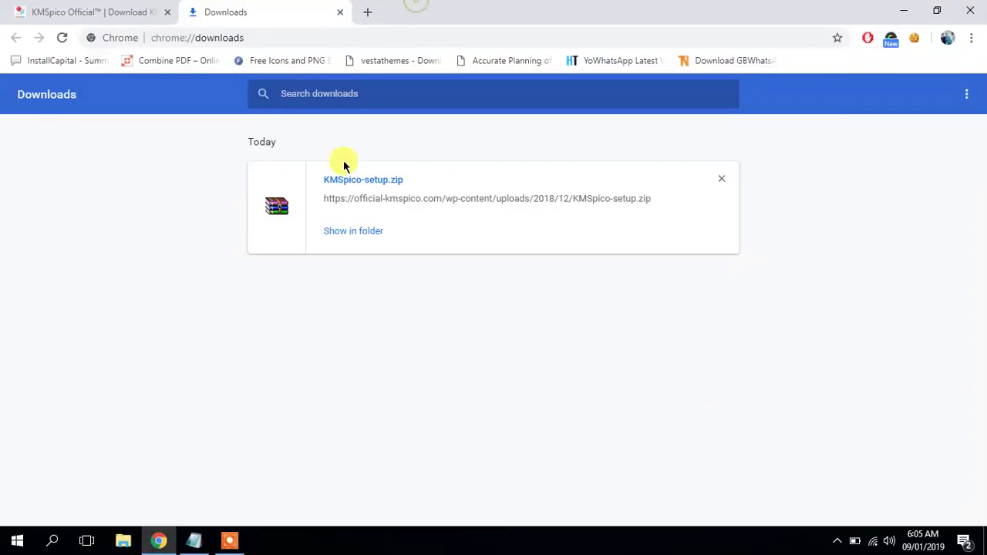
click(372, 184)
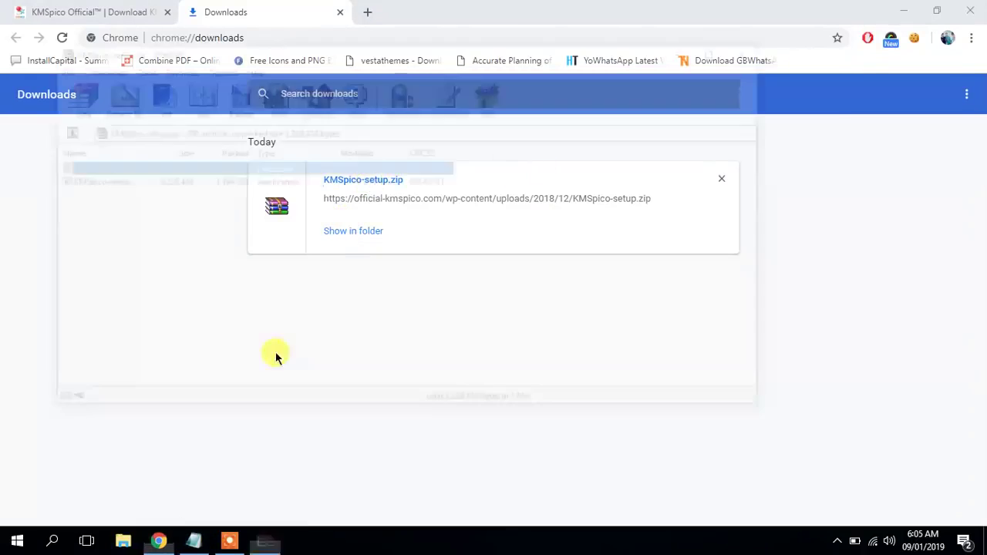
click(906, 9)
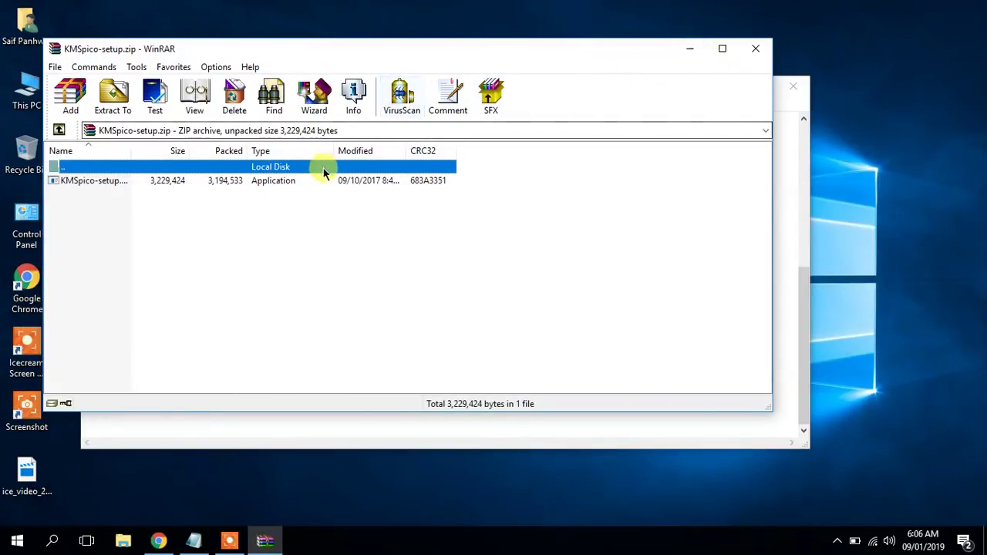
double_click(101, 183)
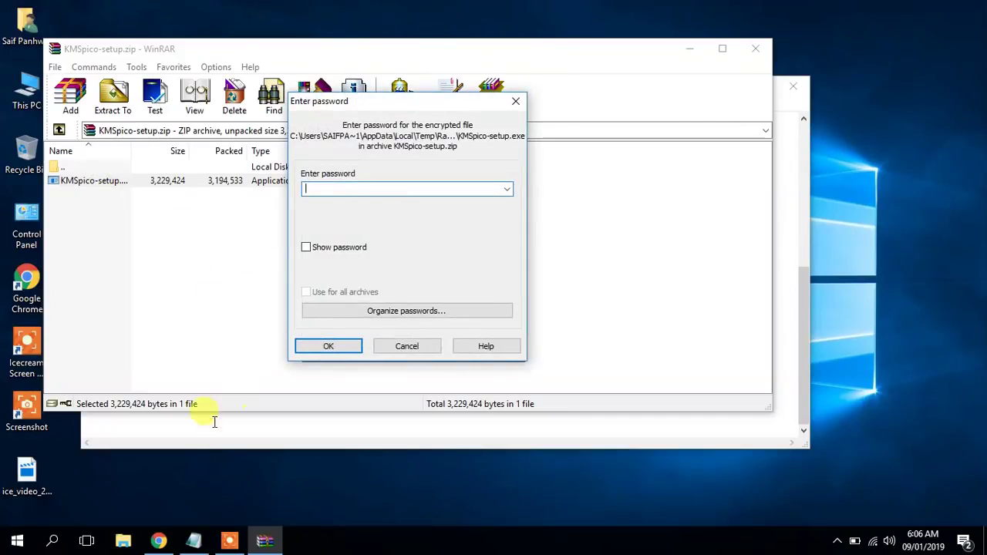
- Switch to Chrome and copy the archive password shown below the download link on the KMSPico page
click(158, 540)
click(114, 8)
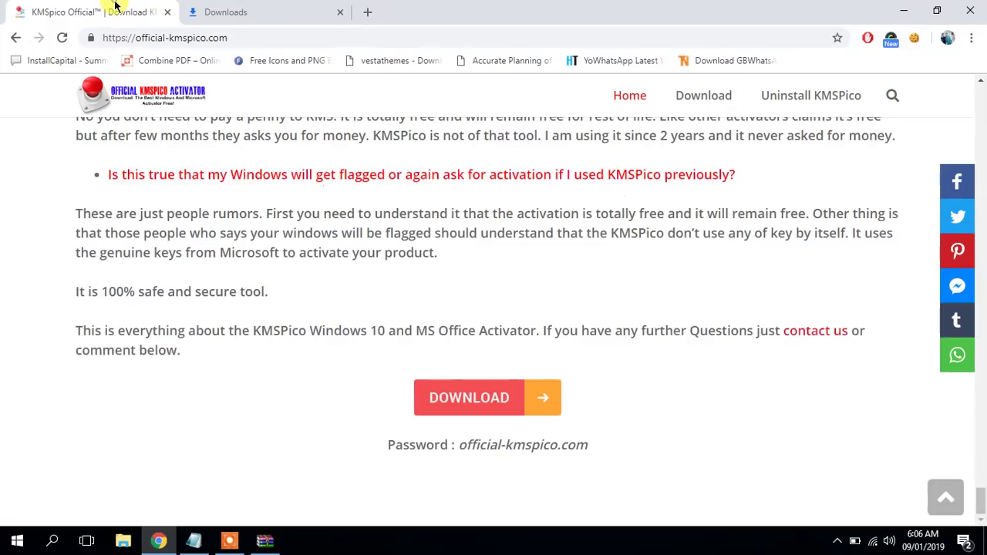
drag(456, 445, 584, 449)
key(ctrl+c)
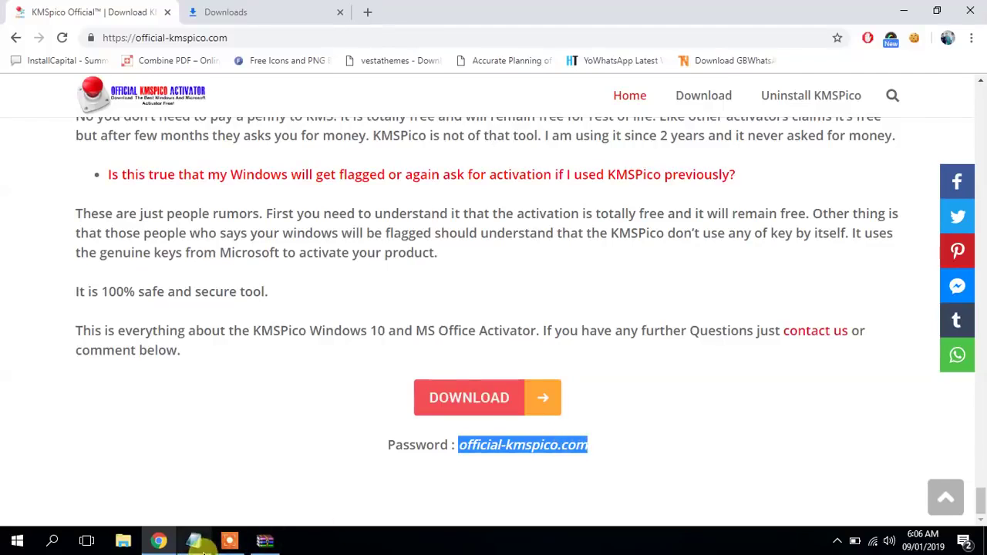
- Paste the archive password into the Notepad note, add "this is the password of rar" after it, and return to the browser
click(194, 540)
key(ctrl+v)
text(thi)
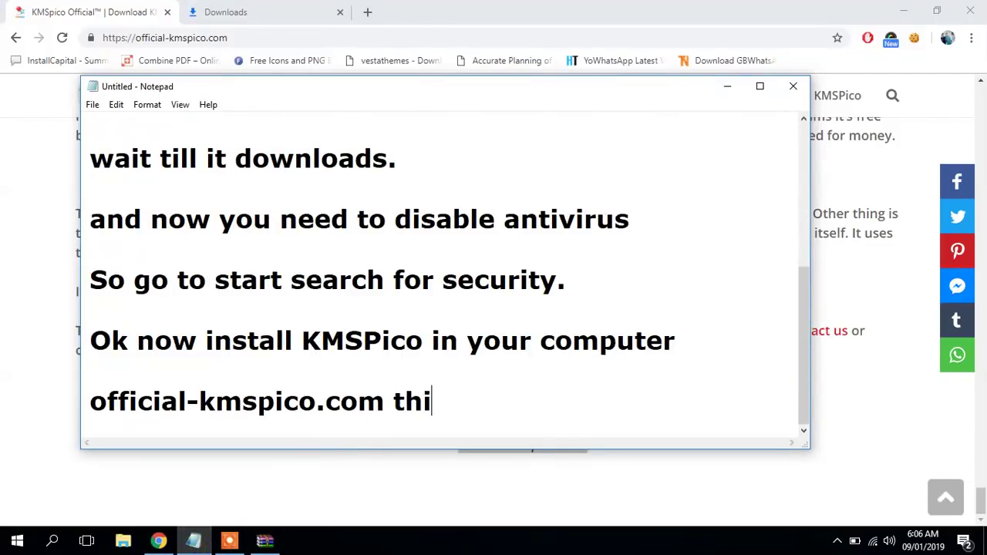
text(s is the pass)
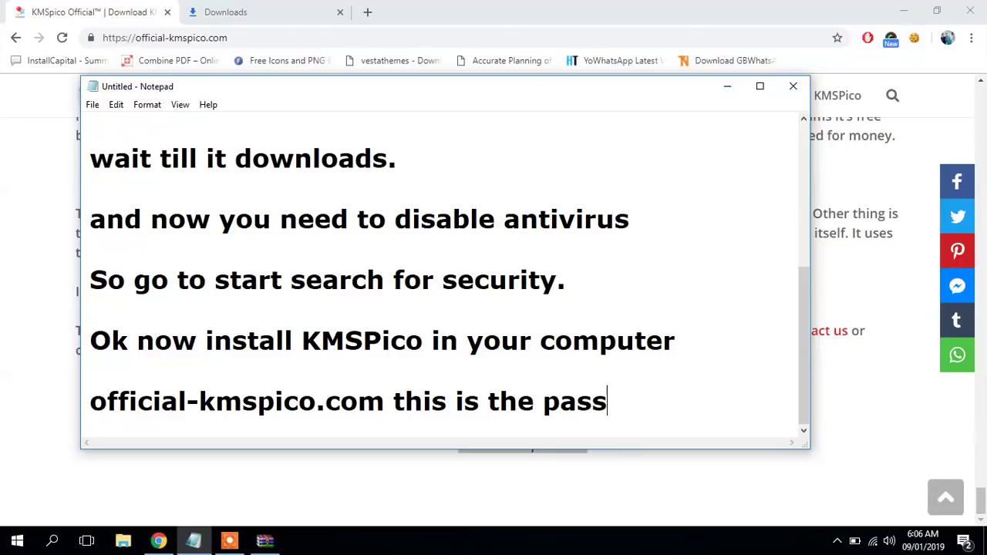
text(word of ra)
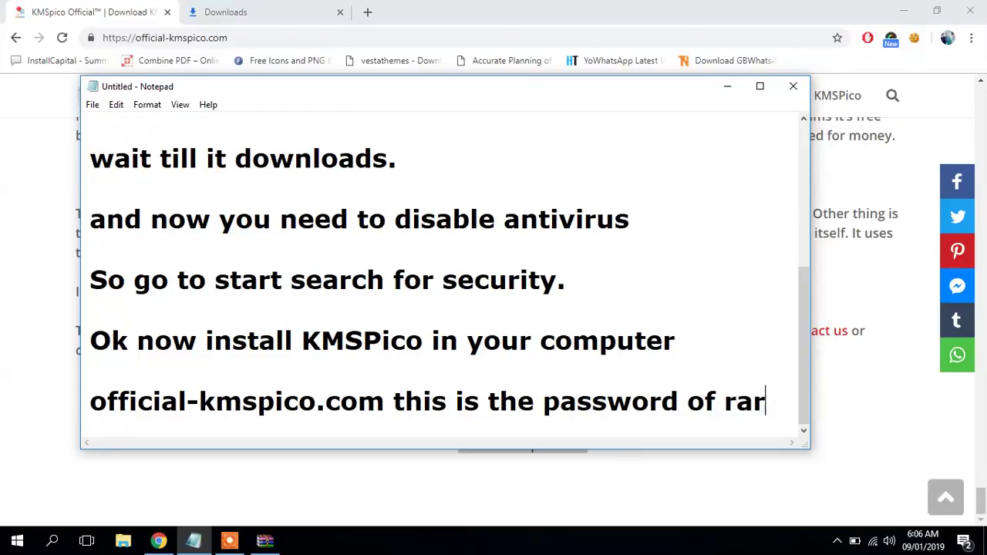
text(r)
key(Return)
click(488, 6)
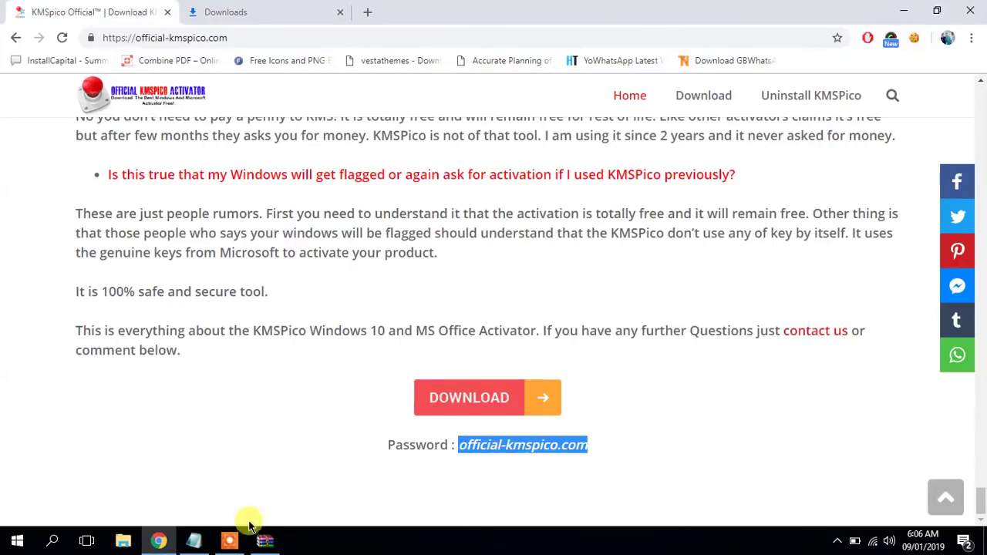
- Switch to WinRAR, paste the archive password, make it visible, and confirm it to start the KMSpico setup
click(263, 543)
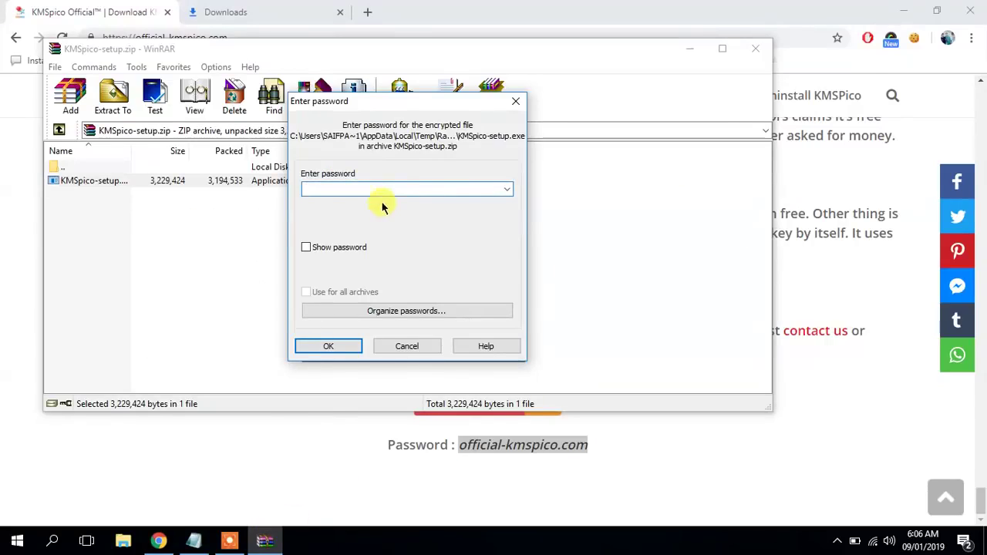
key(ctrl+v)
click(333, 250)
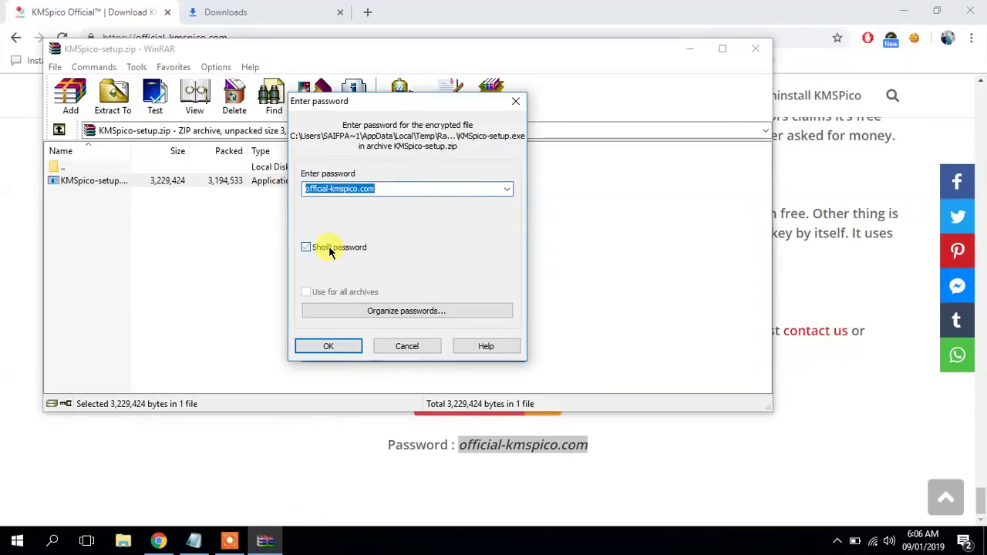
click(324, 347)
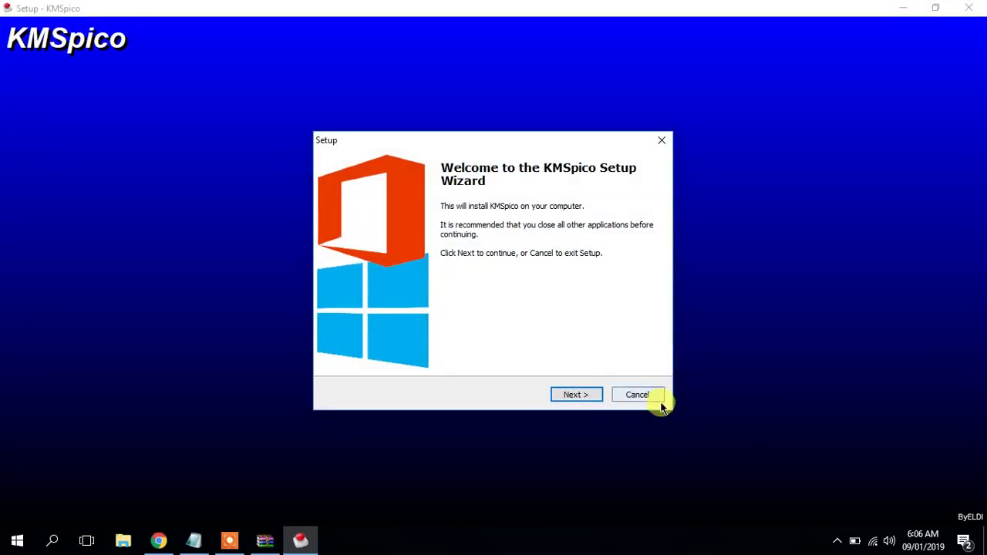
- Accept the KMSpico license agreement, continue with the default locations through the installation, and switch to the Notepad note
click(581, 396)
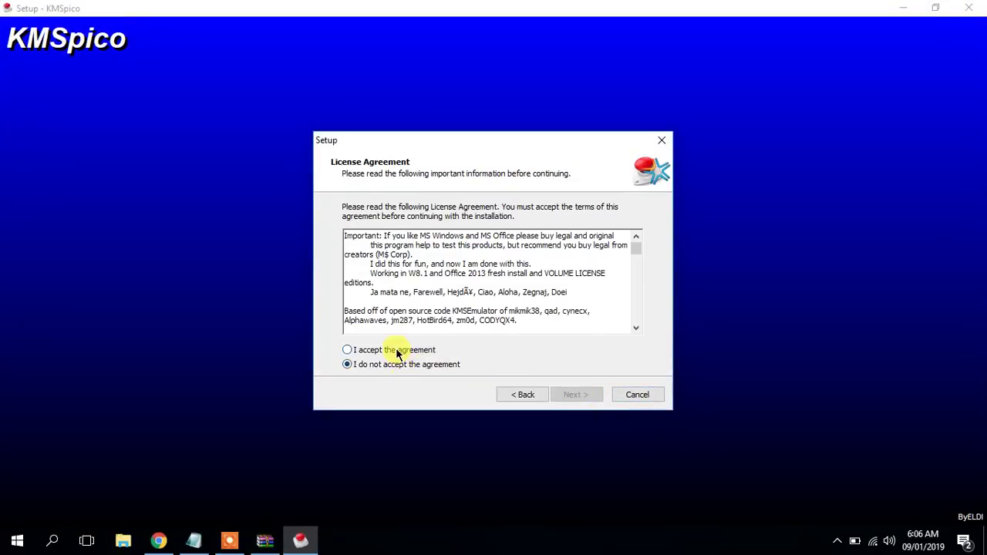
click(397, 351)
click(559, 395)
click(559, 395)
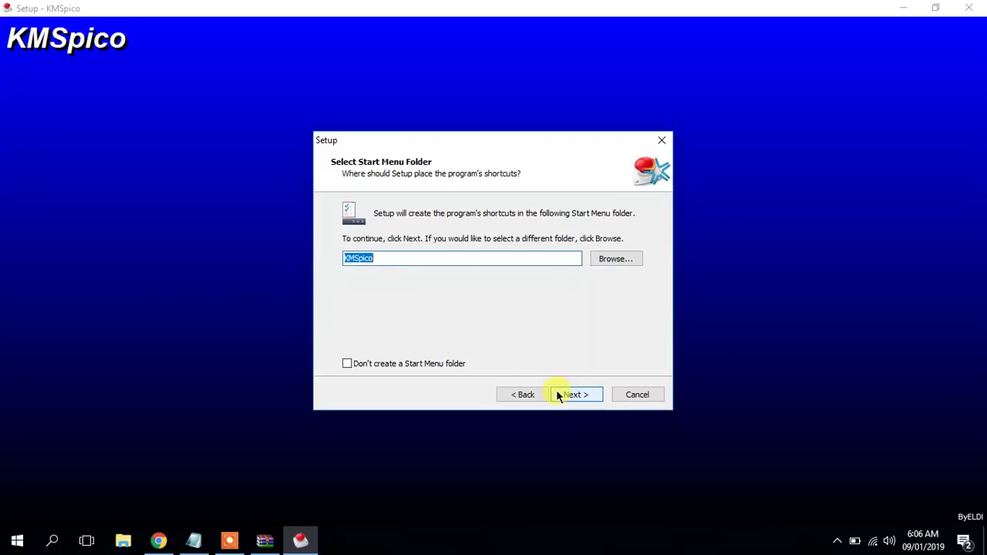
click(557, 395)
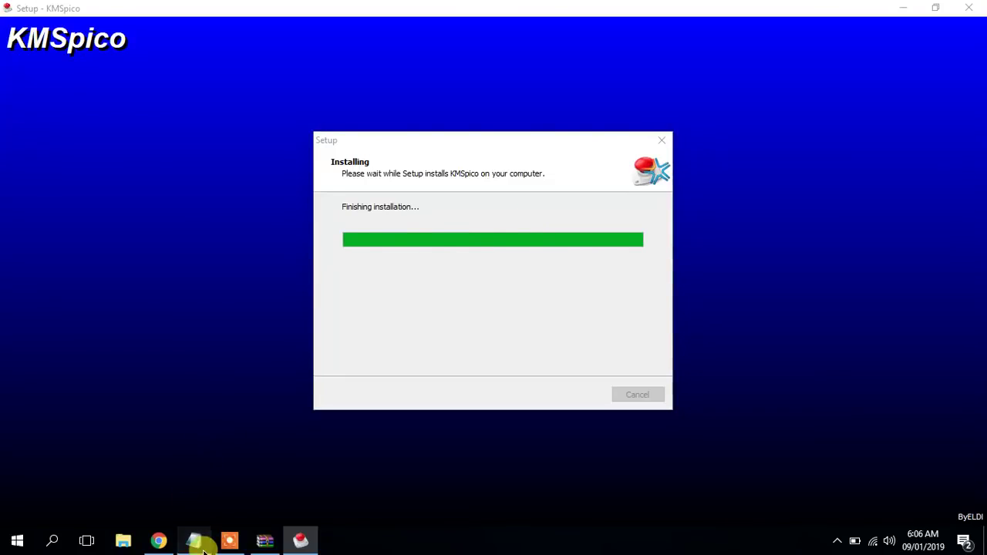
click(202, 546)
text(wait till it)
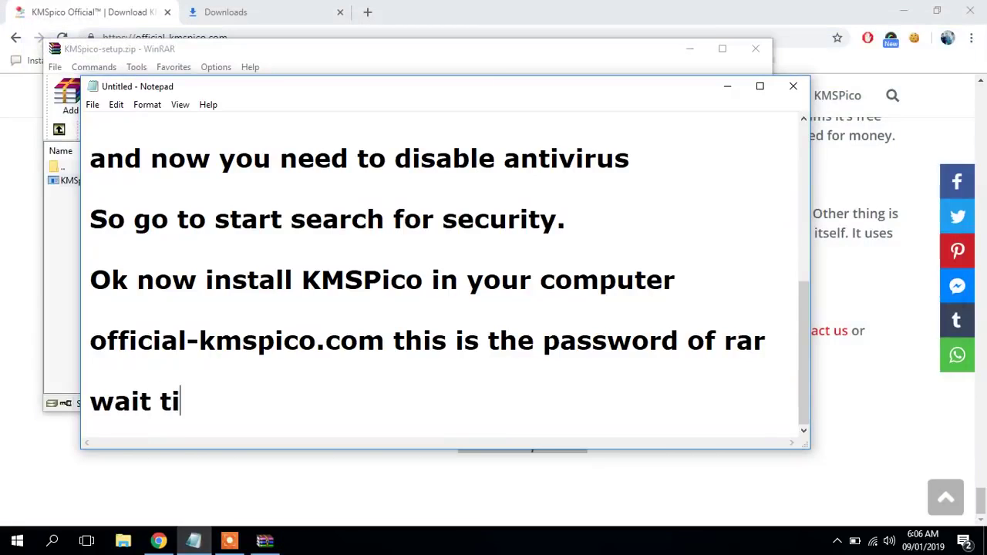
key(ctrl+a)
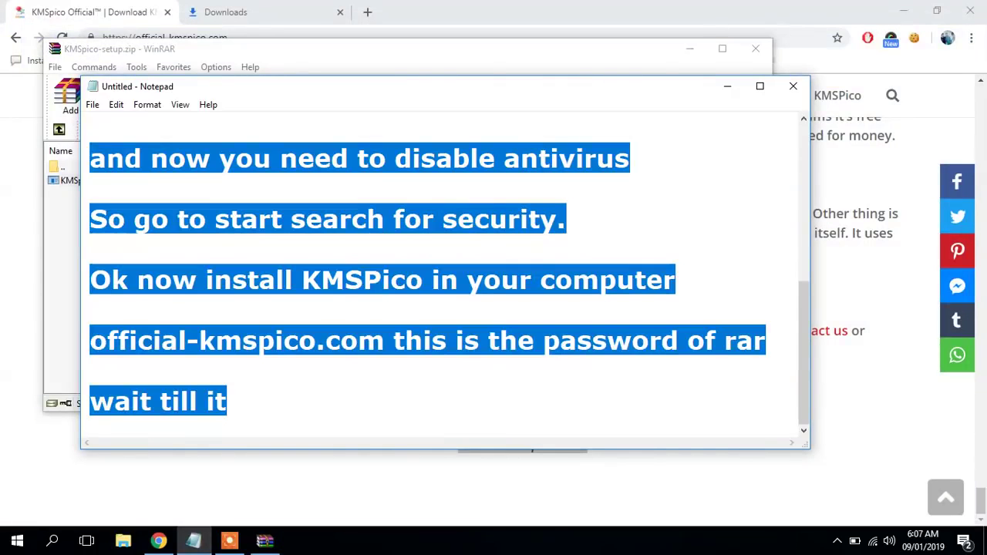
key(Right)
key(ctrl+shift+Left)
key(ctrl+shift+Left)
key(ctrl+shift+Left)
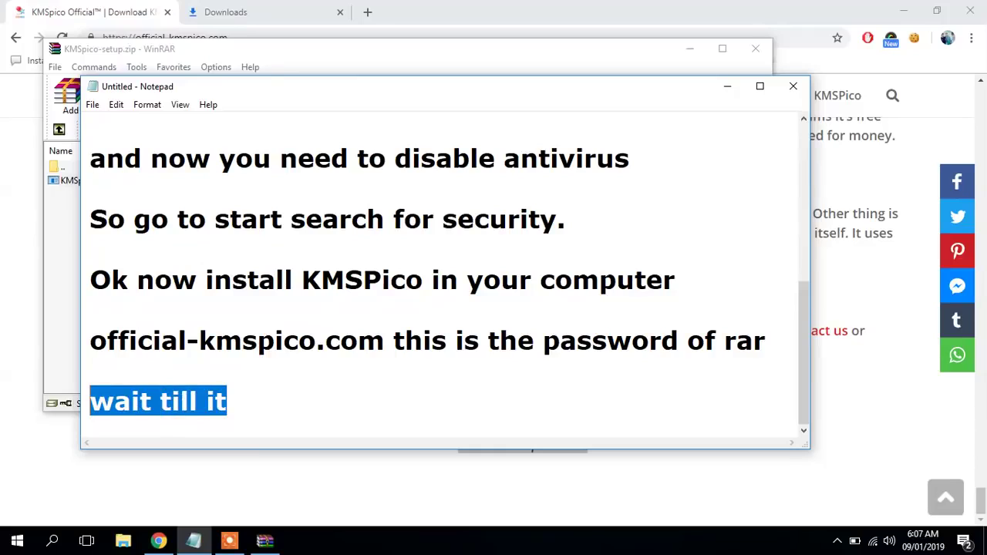
key(BackSpace)
- Add the lines "ok so now let me show you" and "my windows is not activated" to the note, followed by blank lines
text(ok so n)
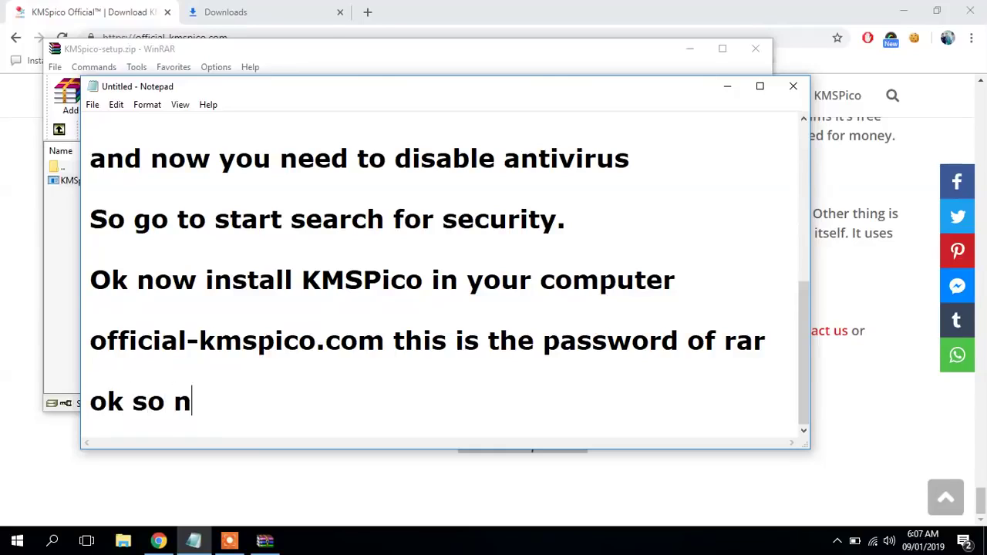
text(ow l;e)
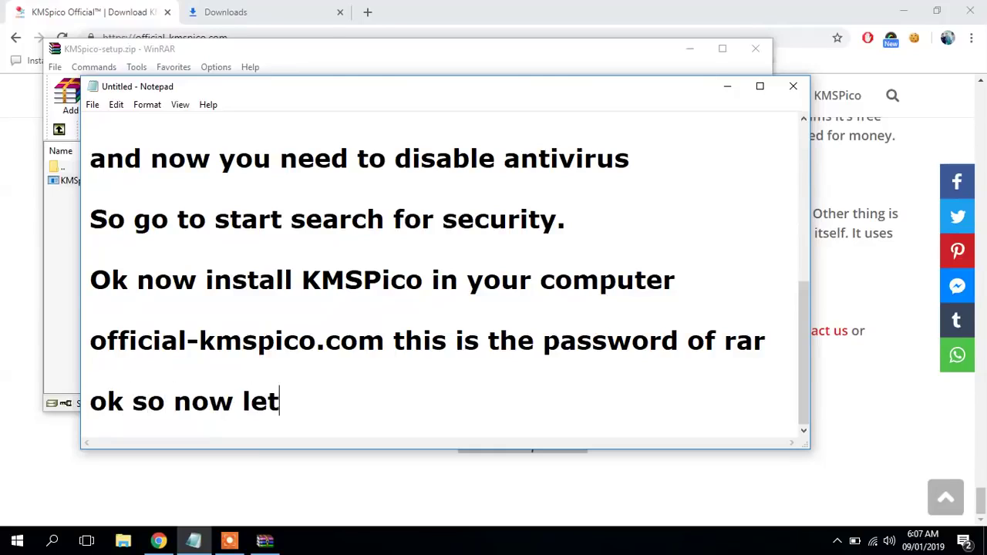
text(me show)
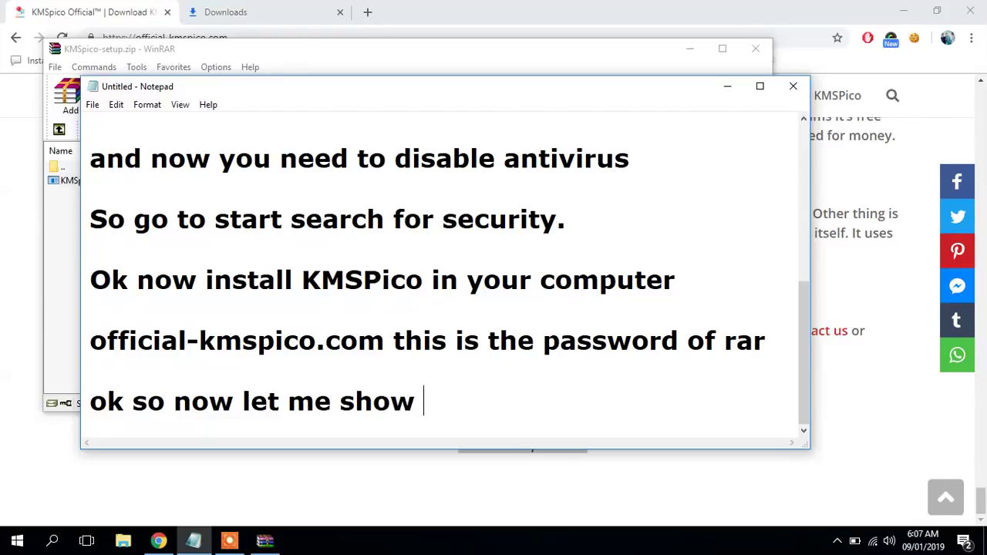
text( you)
key(Return)
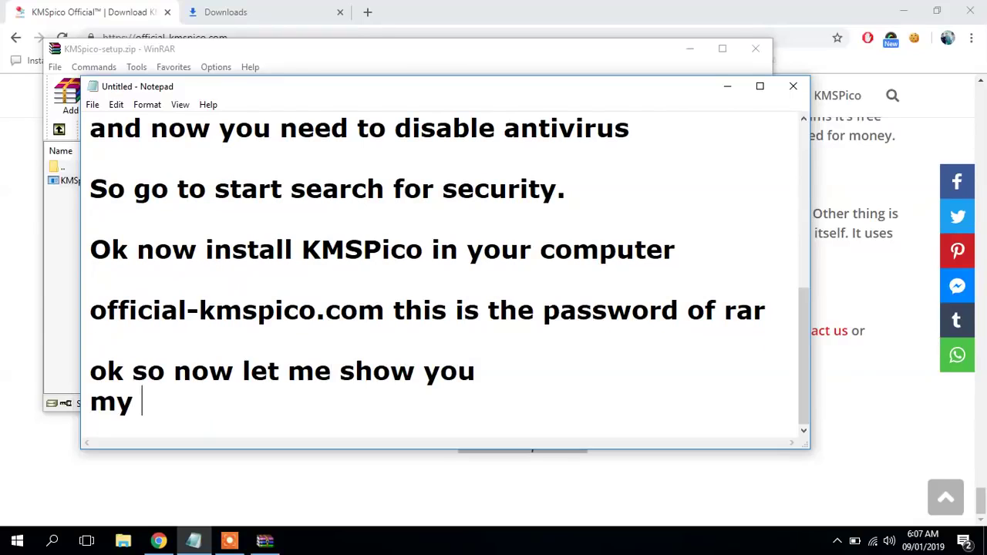
text(windows )
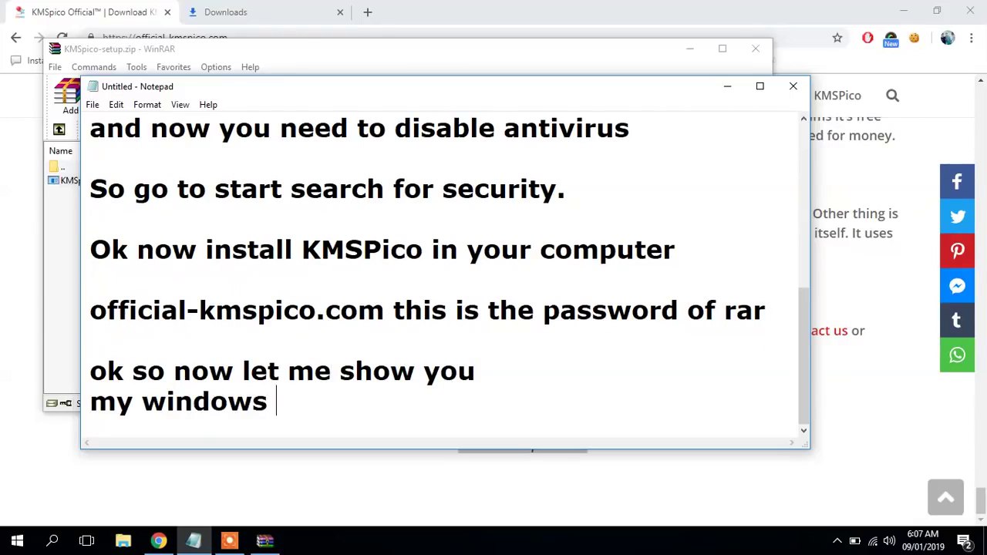
text(is not a)
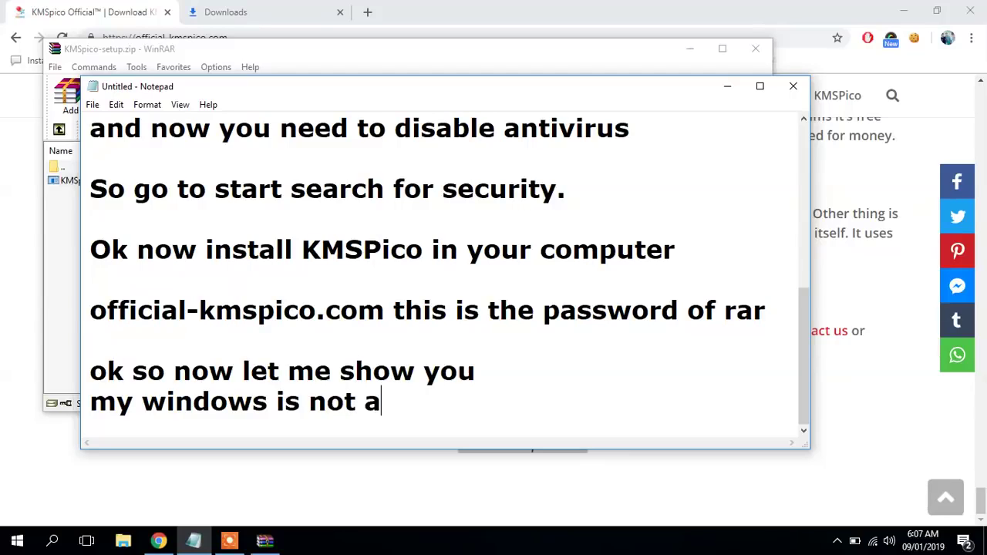
text(ctivated)
key(Return)
key(Return)
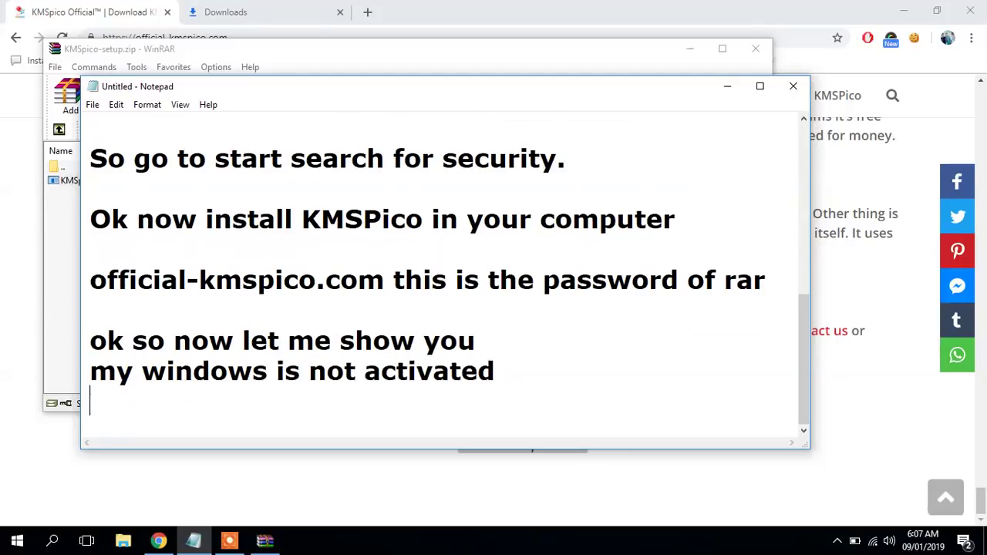
- Minimize the browser and the note, and close the KMSpico-setup.zip archive window
click(907, 10)
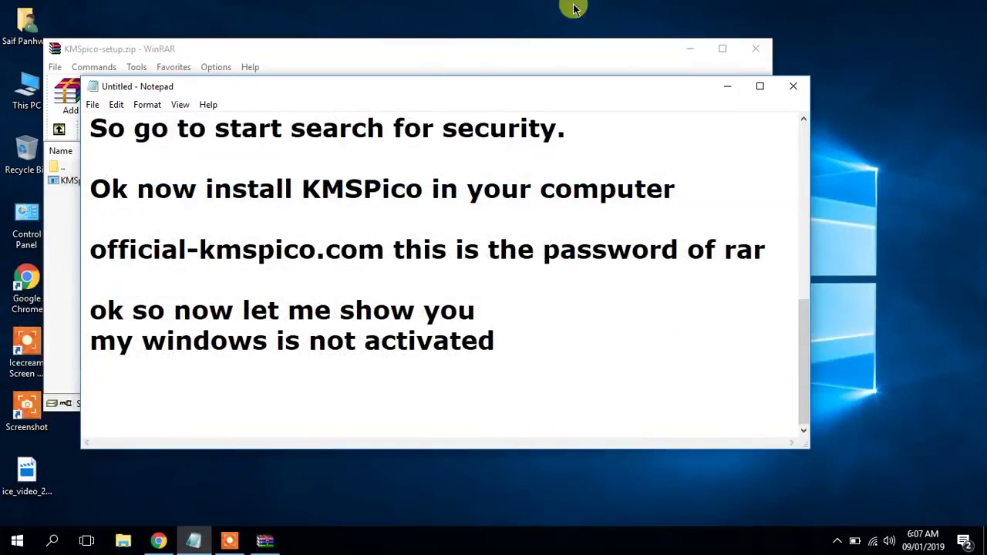
click(727, 86)
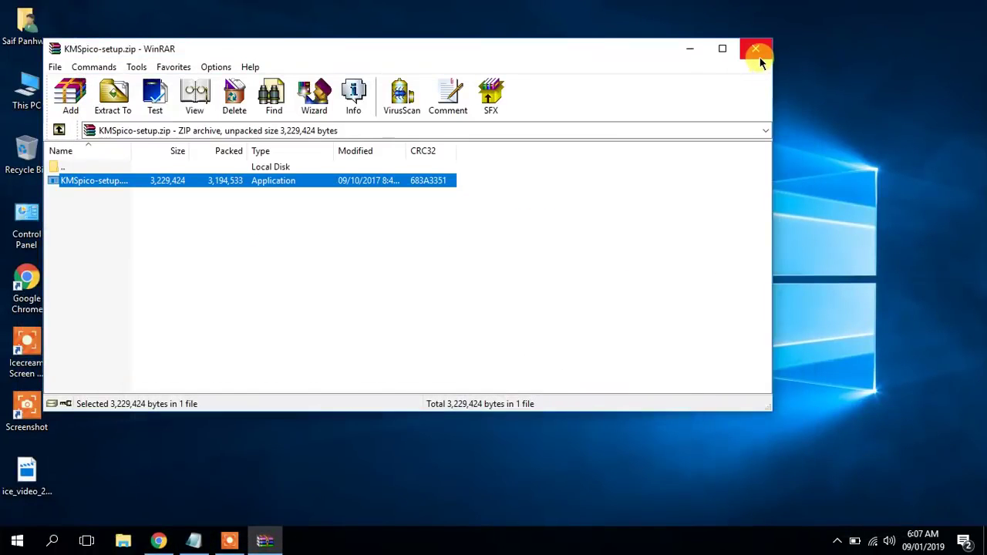
click(757, 55)
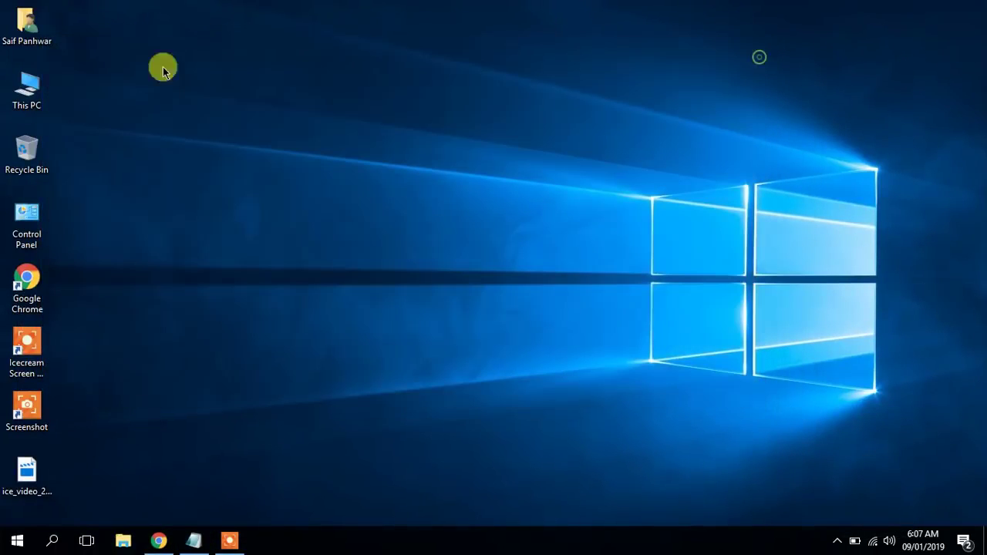
- Open the system properties of This PC and check the Windows activation status
right_click(31, 79)
click(90, 247)
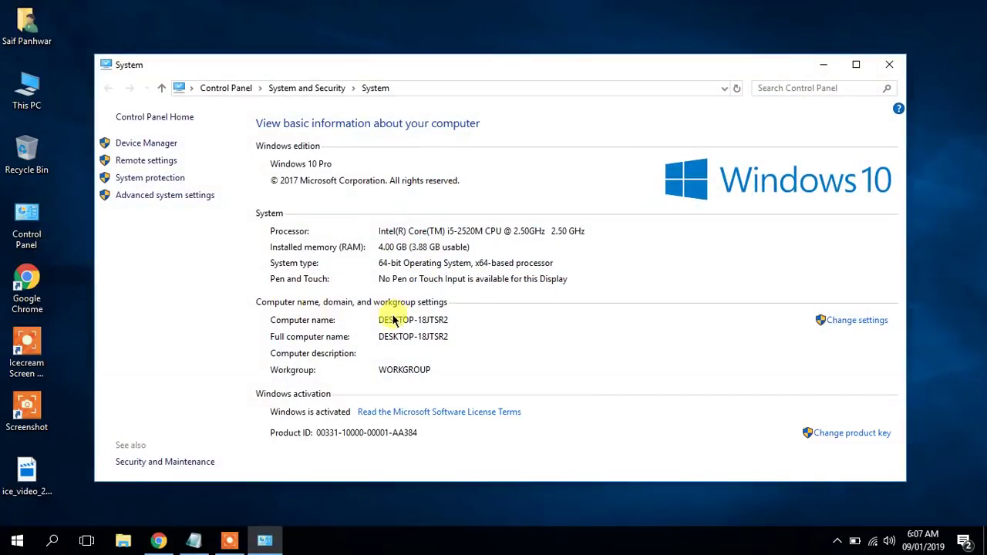
click(273, 410)
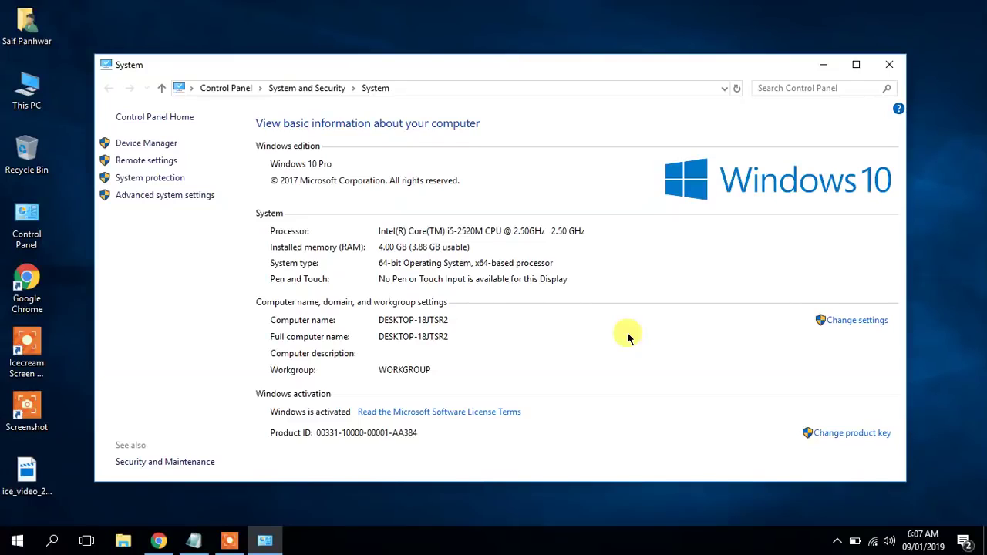
- Close the System window
click(883, 69)
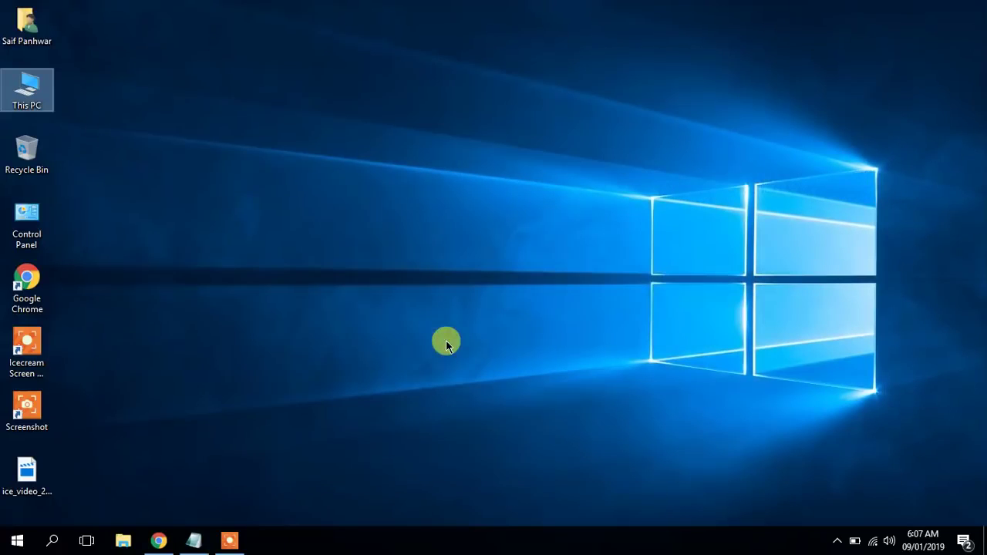
click(228, 540)
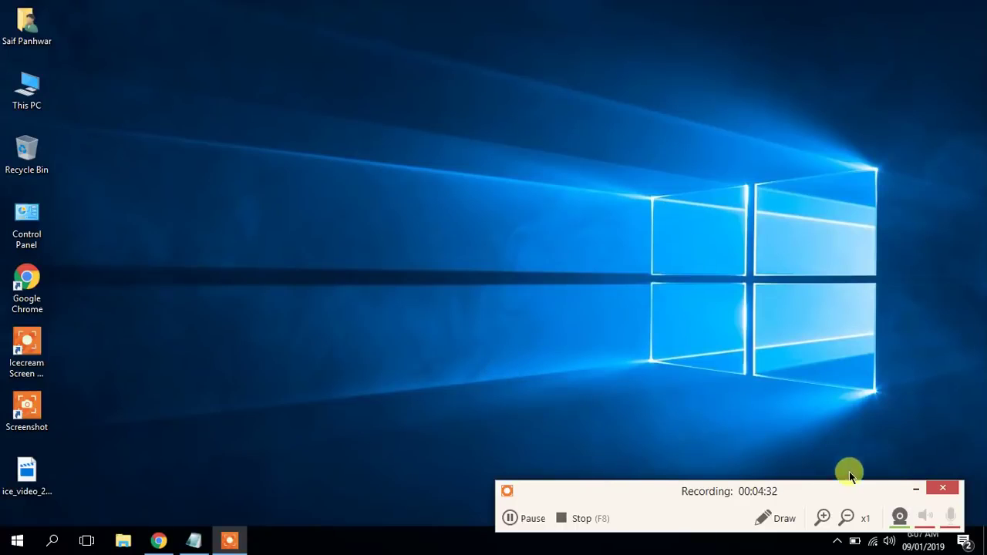
click(913, 486)
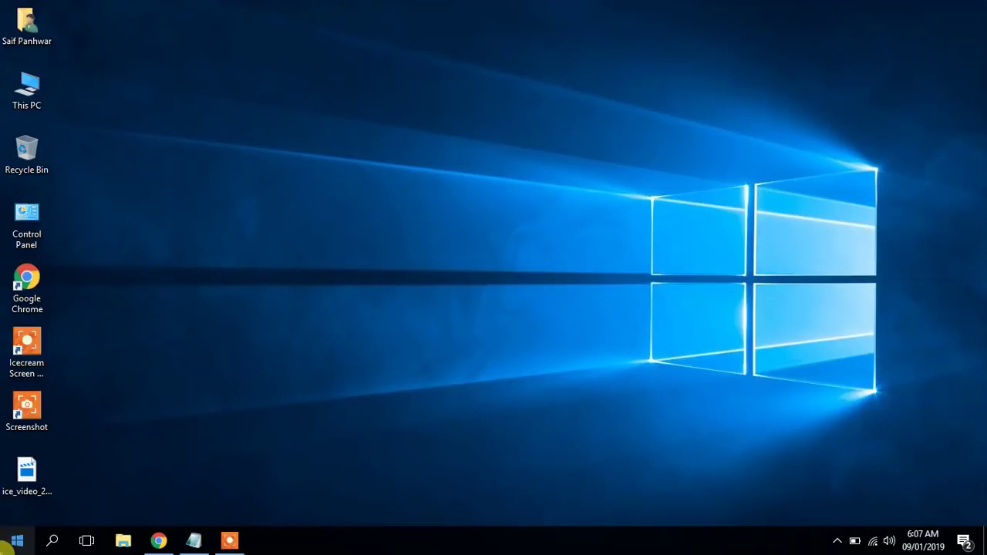
click(17, 540)
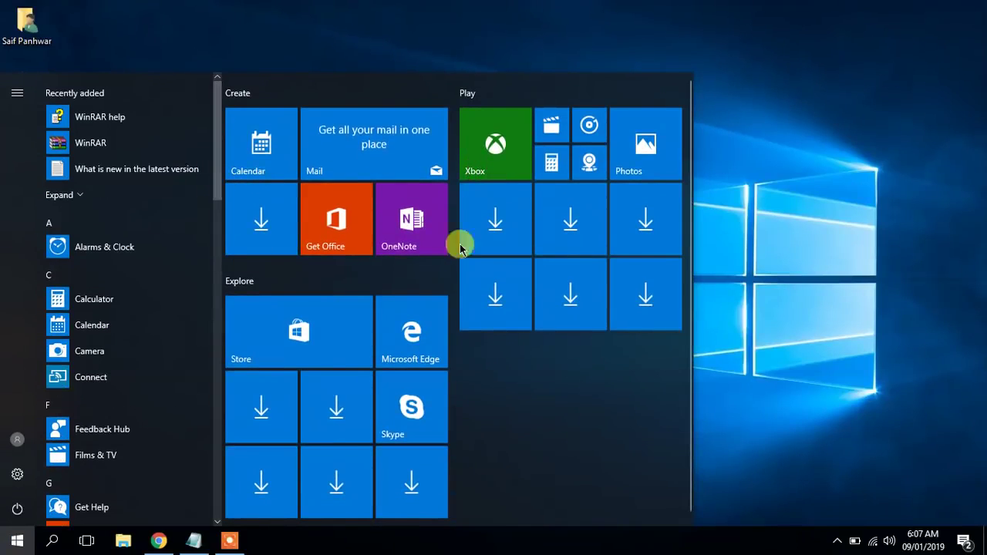
click(730, 316)
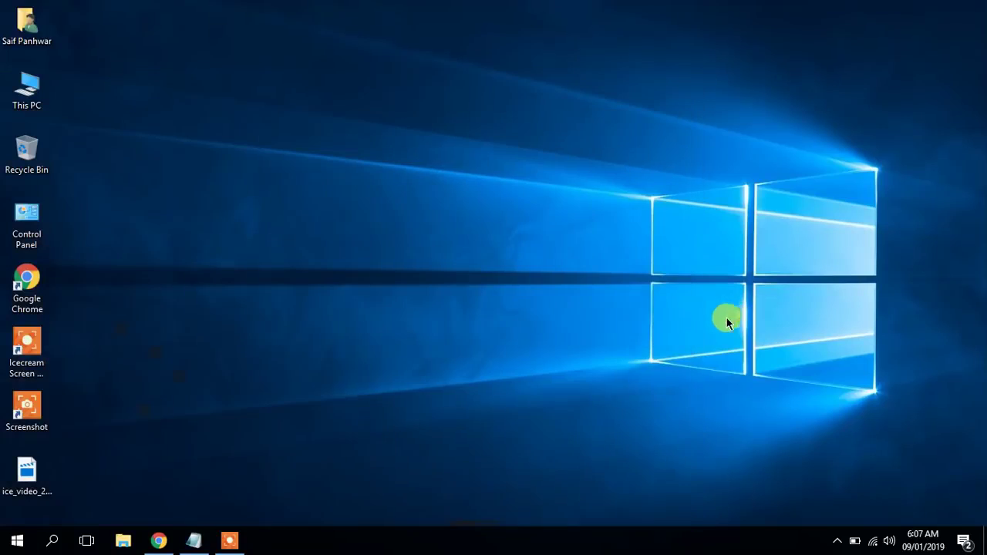
- Reopen the Notepad note and delete the lines "ok so now let me show you" and "my windows is not activated"
click(195, 543)
text(n)
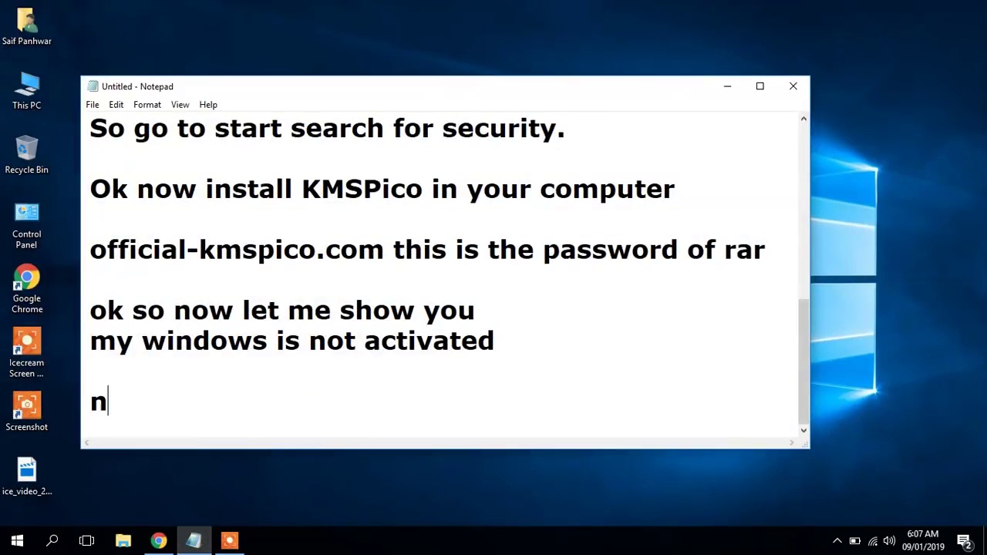
key(shift+Left)
key(shift+Left)
key(shift+Left)
key(ctrl+shift+Left)
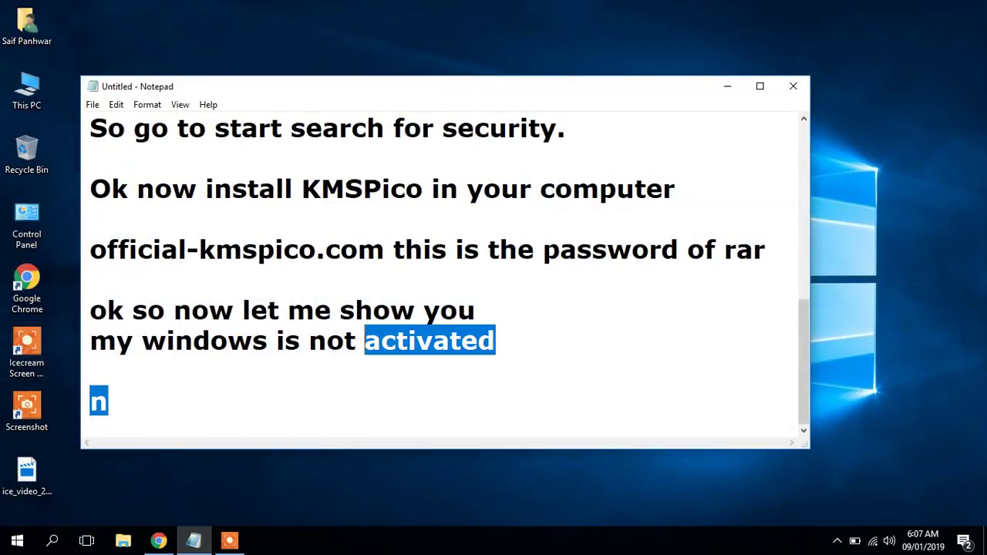
key(ctrl+shift+Left)
key(ctrl+shift+Left)
key(ctrl+shift+Left)
key(ctrl+shift+Left)
key(shift+Left)
key(ctrl+shift+Left)
key(ctrl+shift+Left)
key(ctrl+shift+Left)
key(ctrl+shift+Left)
key(ctrl+shift+Left)
key(ctrl+shift+Left)
key(ctrl+shift+Left)
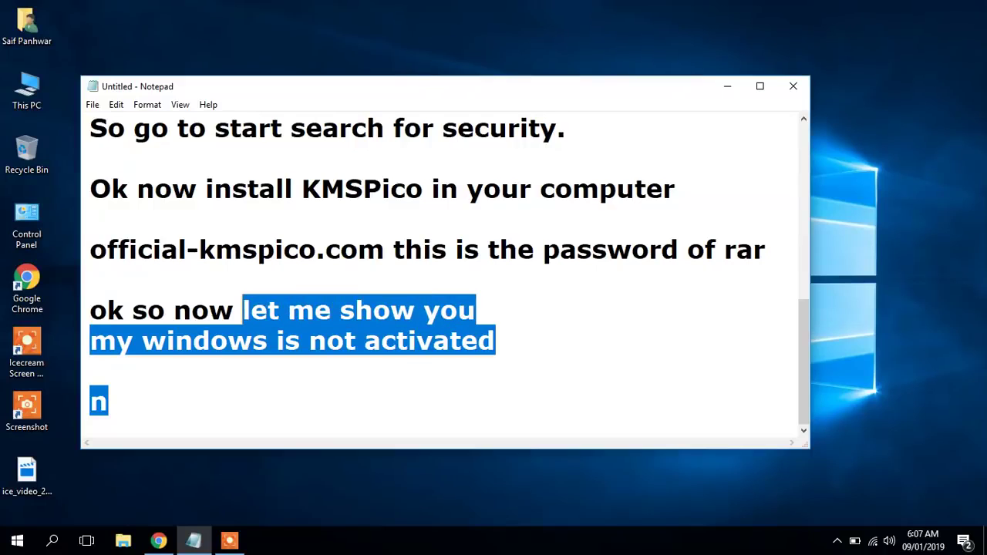
key(BackSpace)
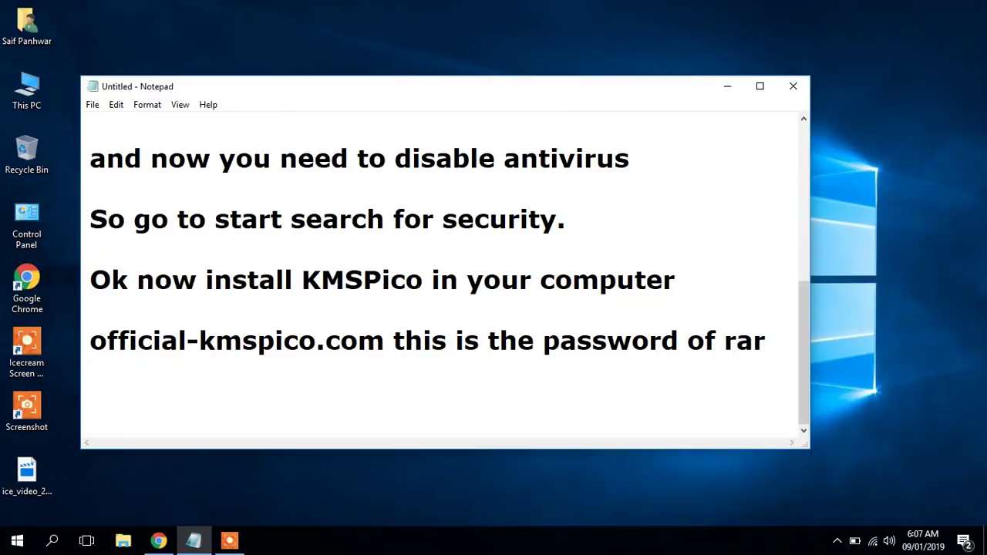
- Add the line "Now go to start and search for kmspico" to the note, followed by a blank line
text(Now go to)
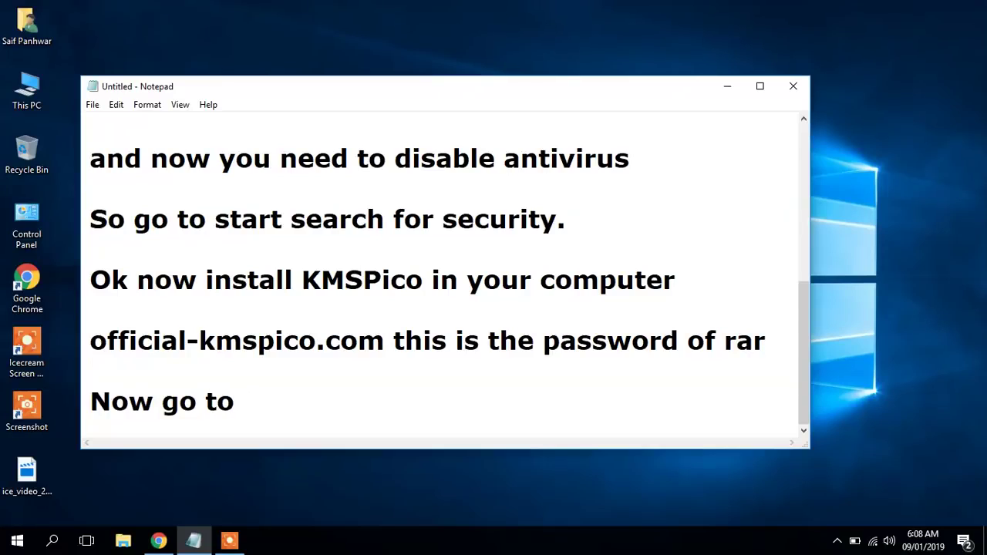
text( sta)
key(BackSpace)
text(tart )
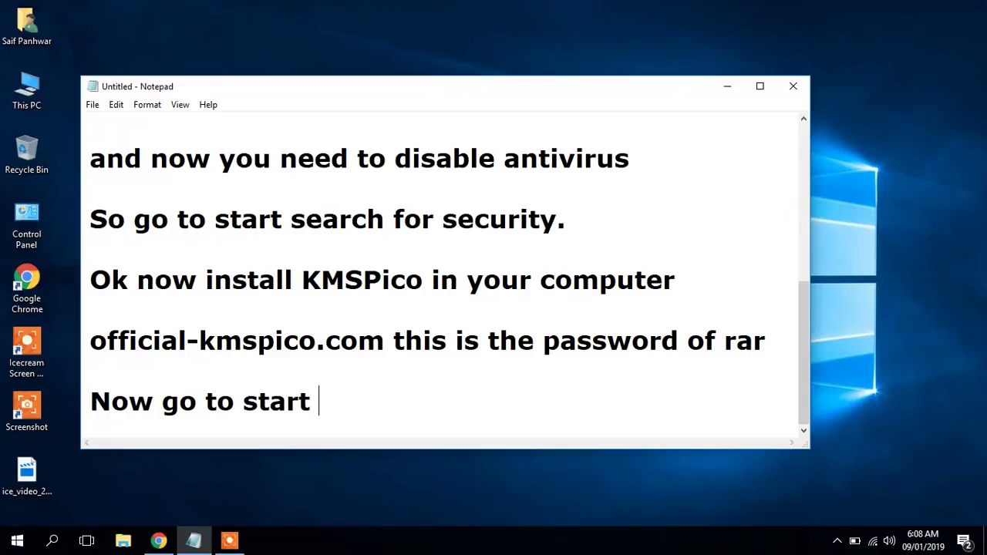
text(and search )
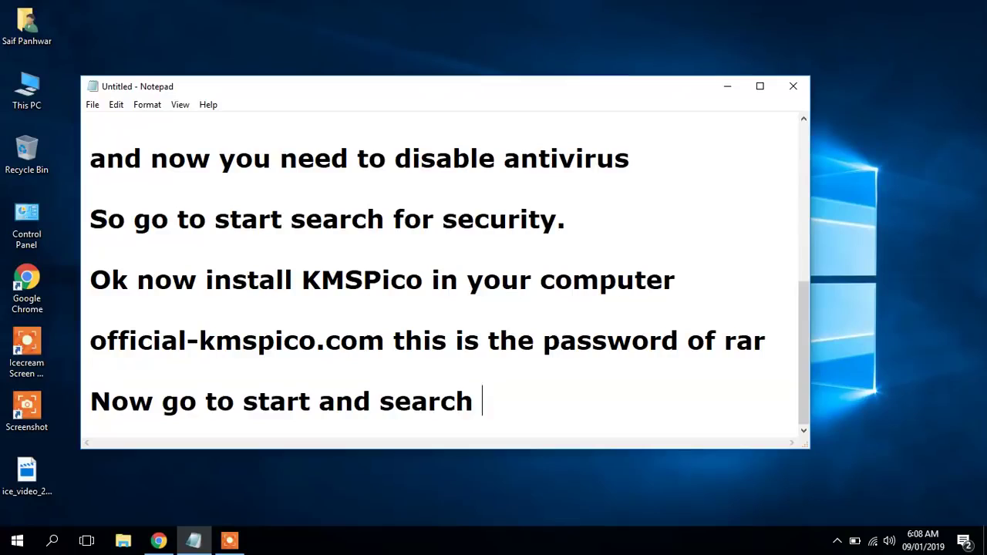
text(for kmspico)
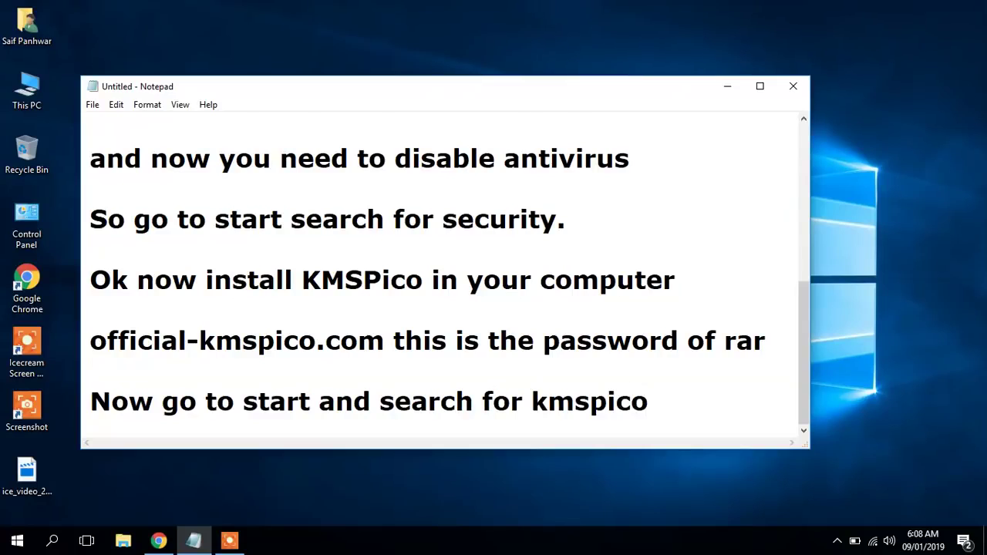
key(Return)
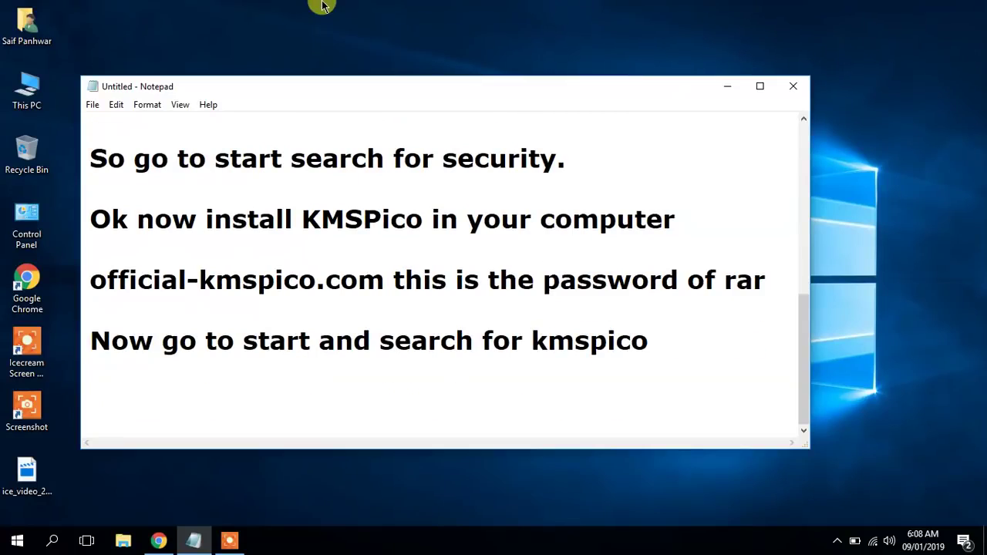
- Search Windows for "kms" and launch the KMSpico desktop app
click(6, 546)
text(kms)
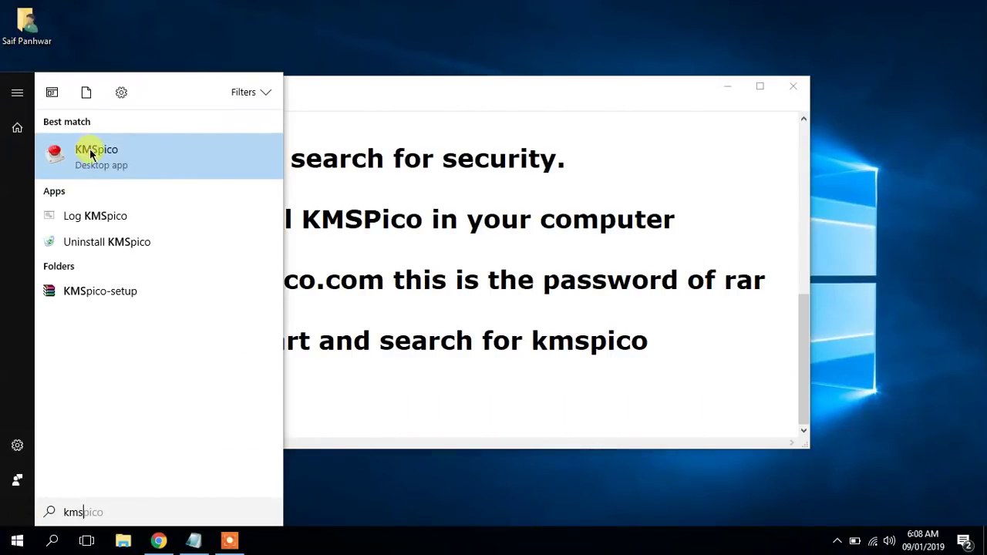
click(58, 153)
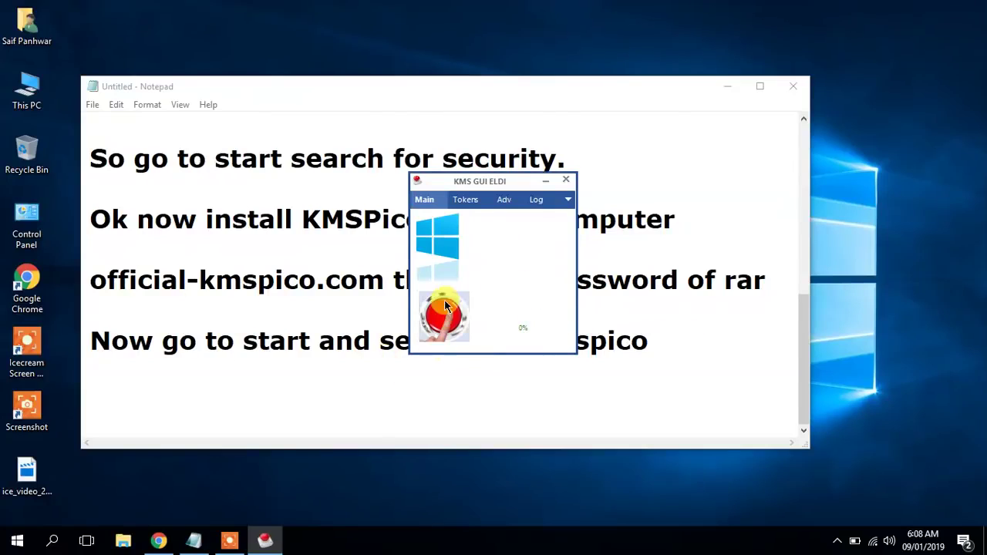
- Return to the note and add "now click on the red button. It will automatically" and "Activate your windows." on two lines, followed by blank lines
click(451, 386)
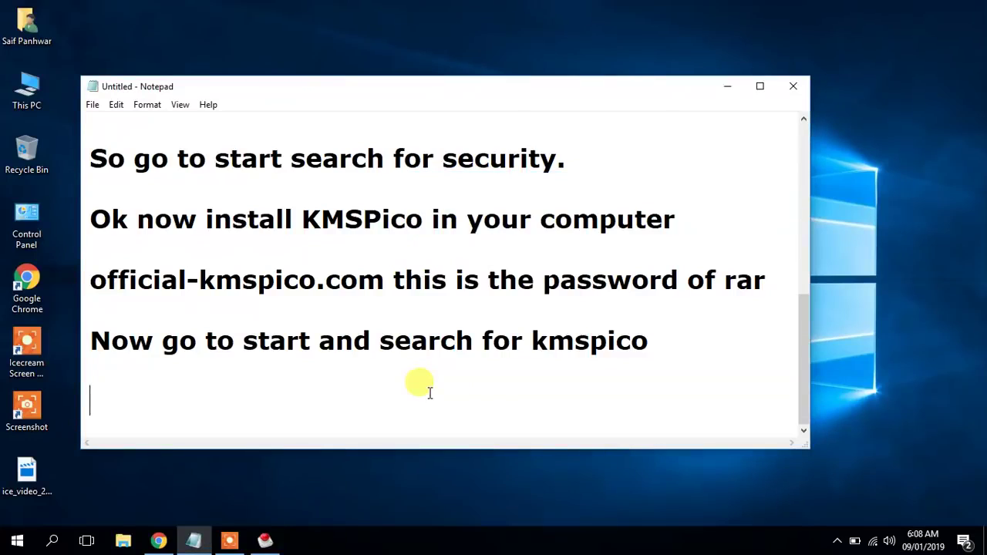
text(now click)
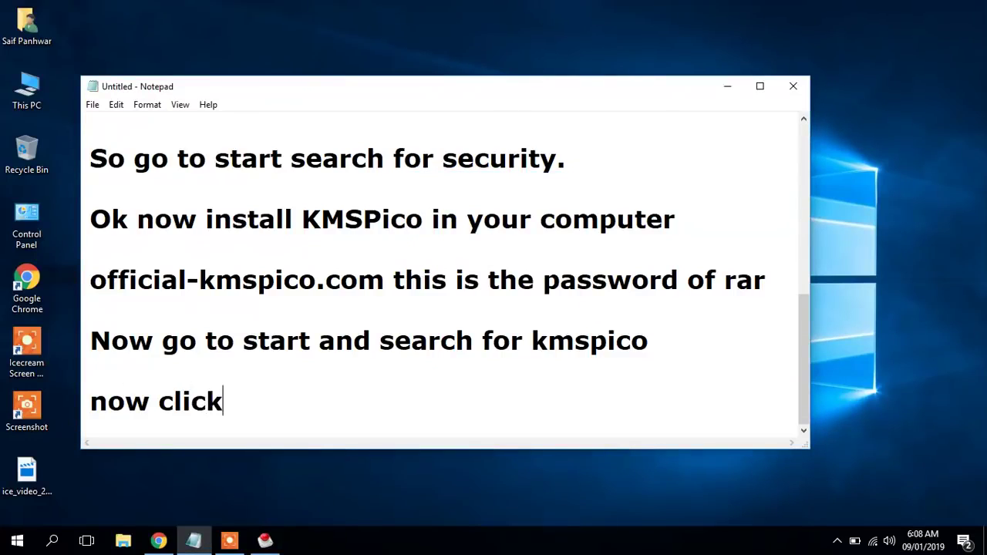
text( a)
key(BackSpace)
text(on the e)
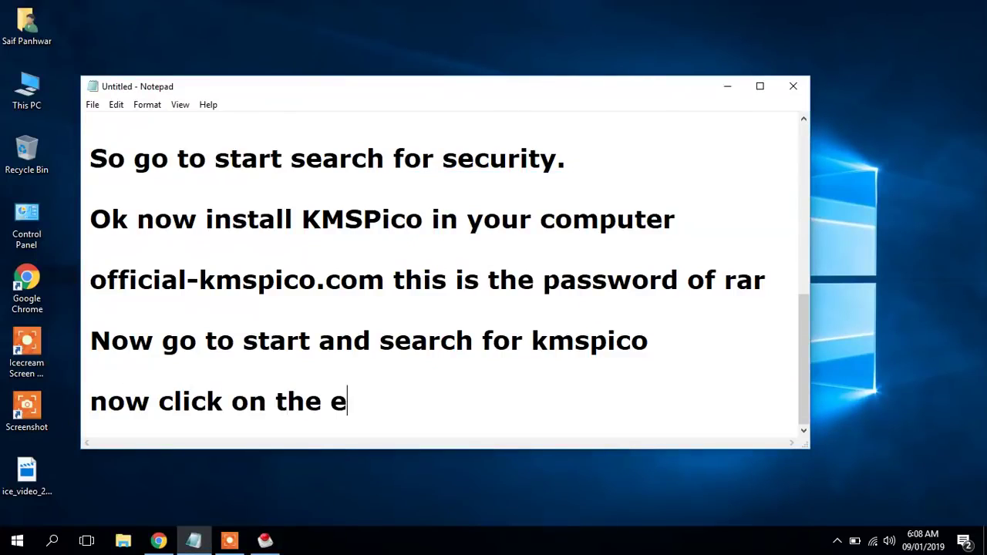
key(BackSpace)
text(red butto)
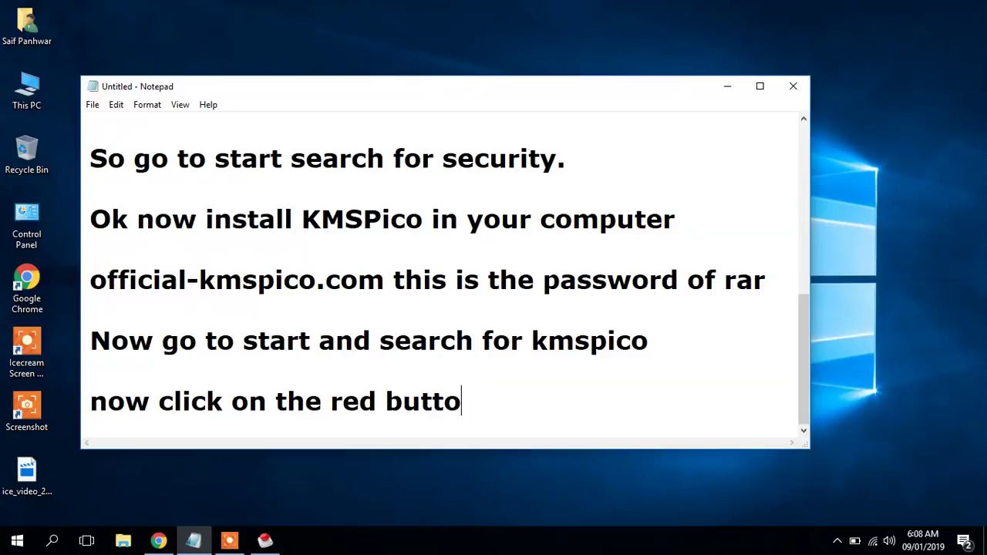
text(n. I)
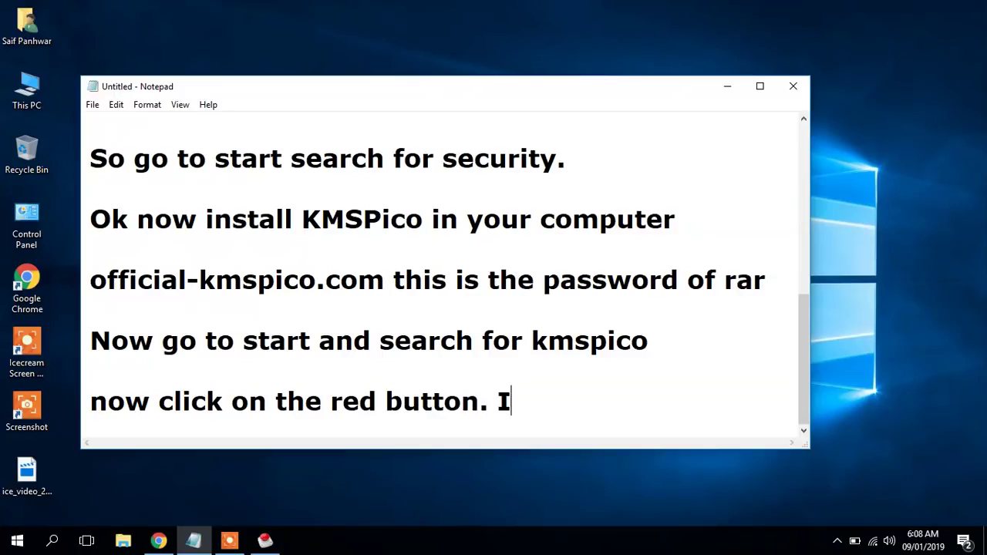
text(t will automa)
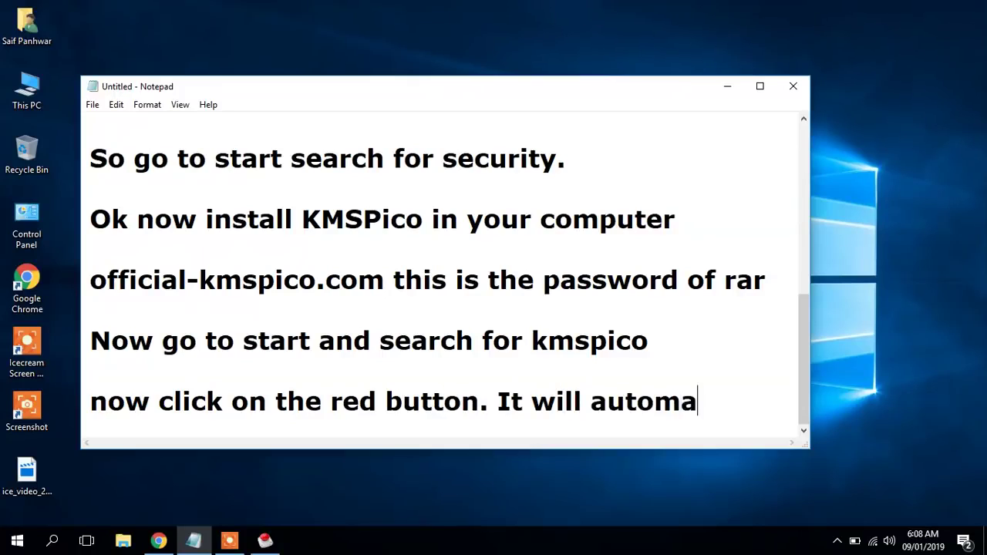
text(ticallyu)
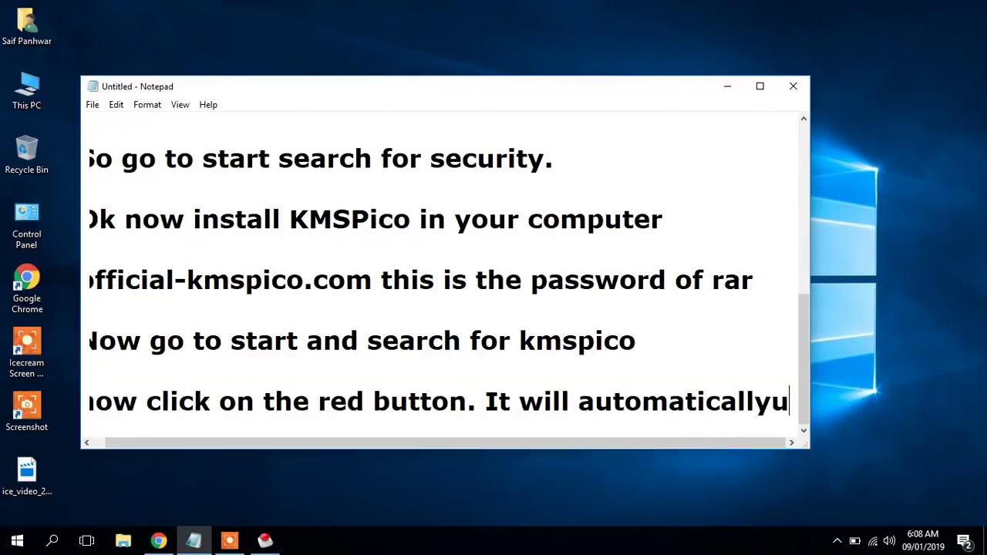
key(Return)
text(A)
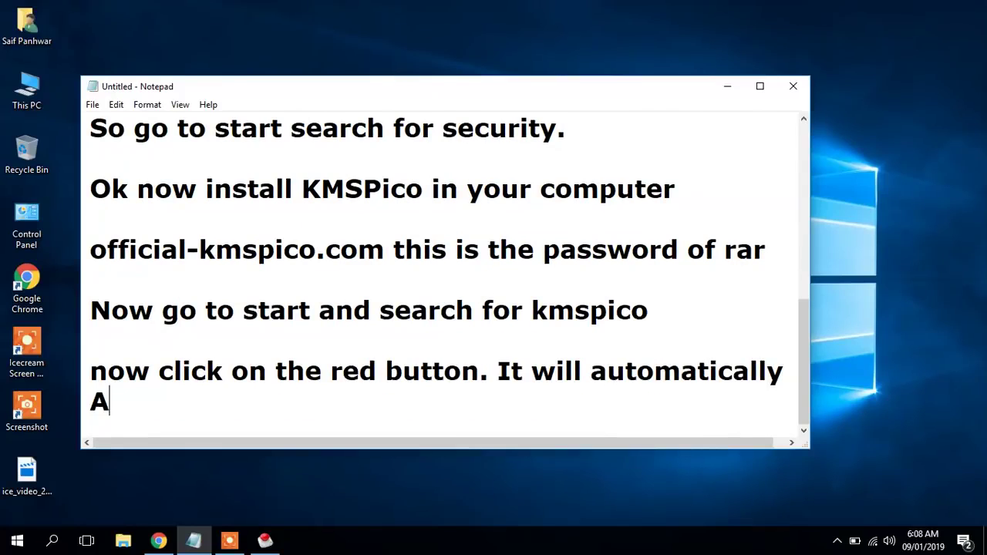
text(ctivate y)
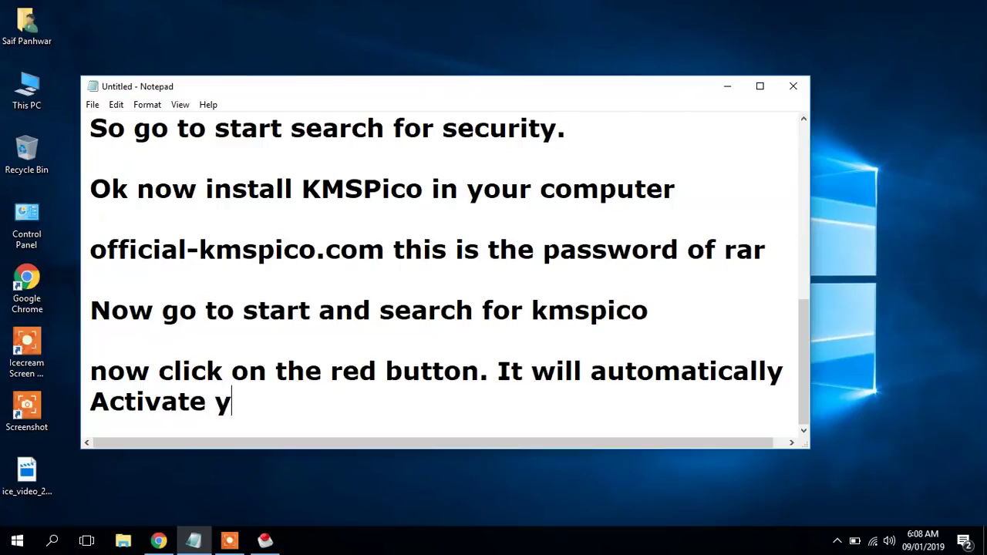
text(our window)
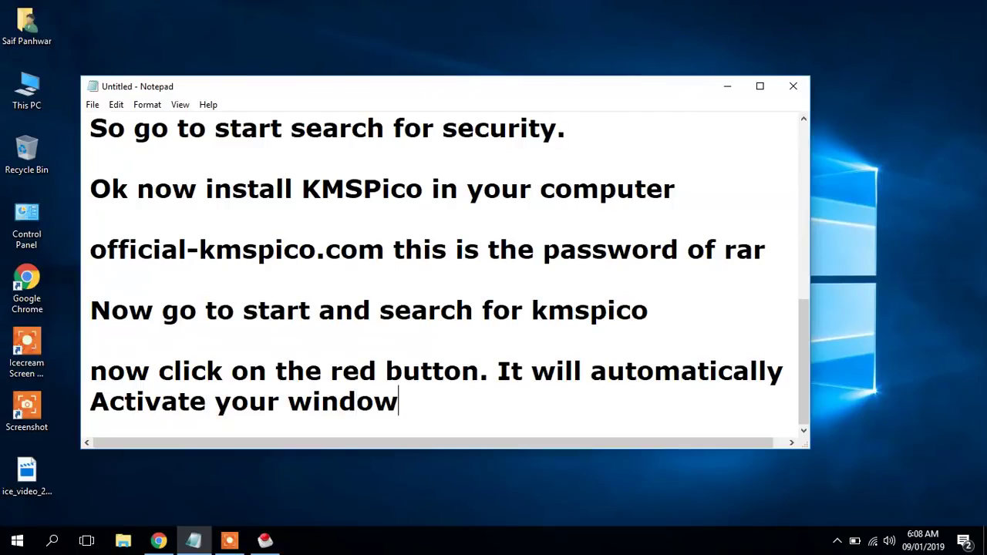
text(s.)
key(Return)
key(Return)
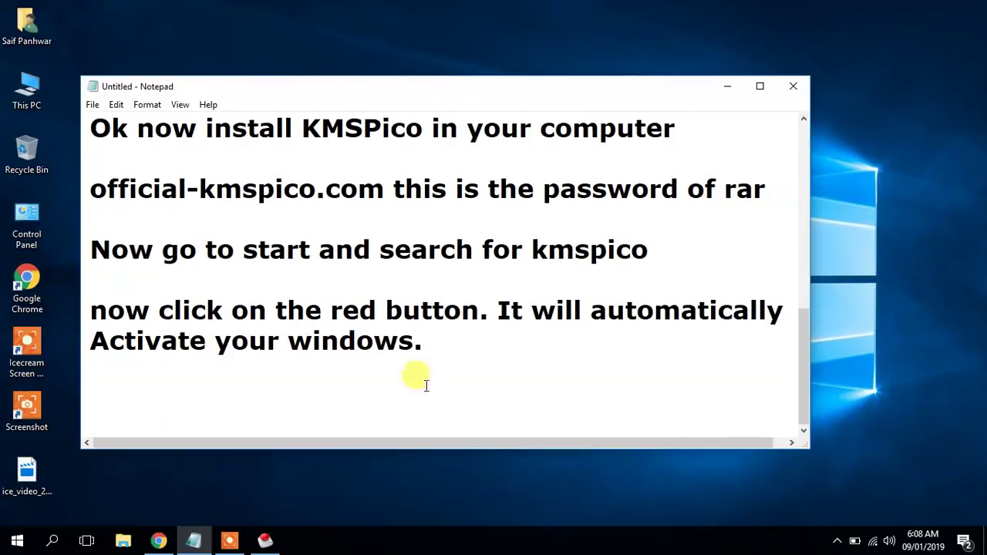
- Switch to the KMSpico window and start the Windows activation
click(266, 542)
click(430, 331)
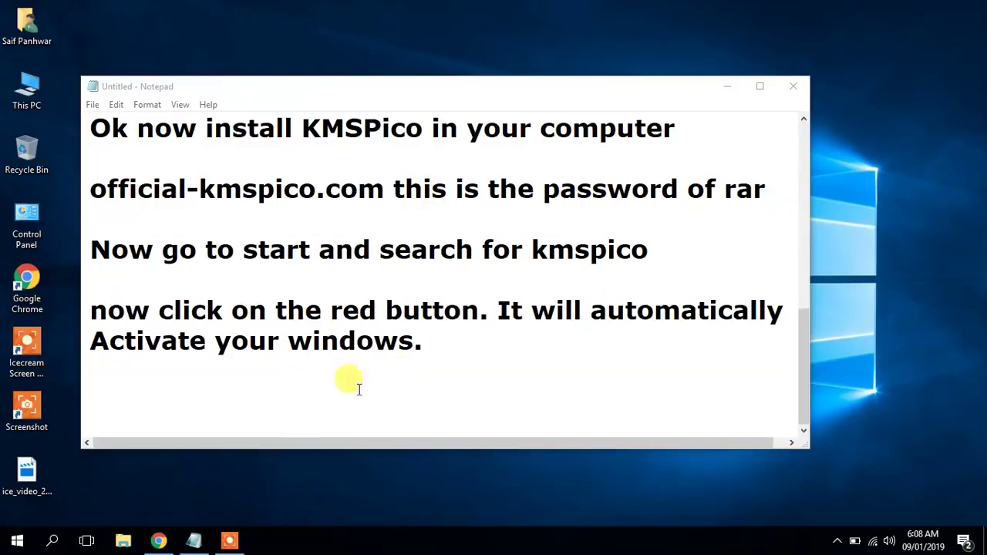
- Add the closing line "That's it." at the end of the Notepad note
click(202, 378)
text(aa)
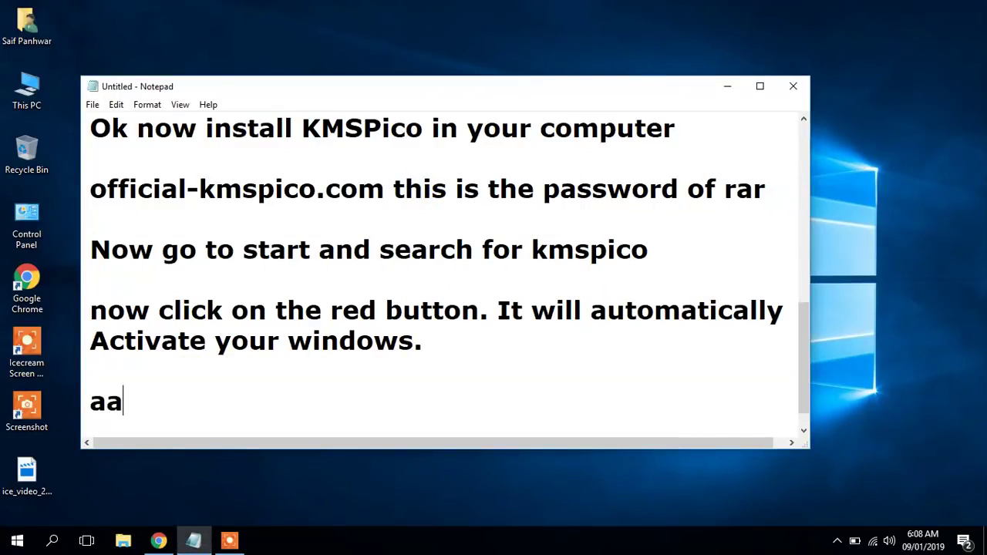
key(BackSpace)
key(BackSpace)
text(That's)
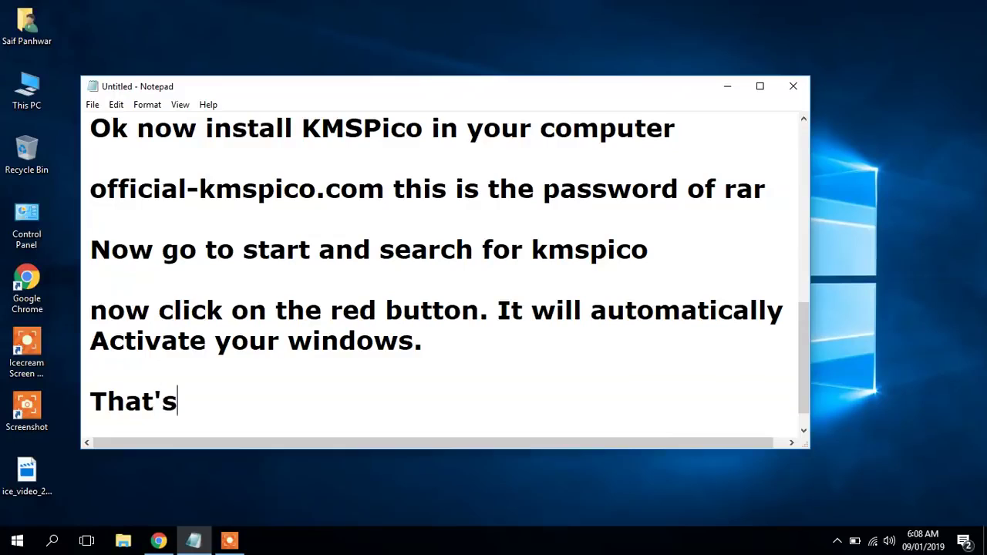
text( it.)
key(Return)
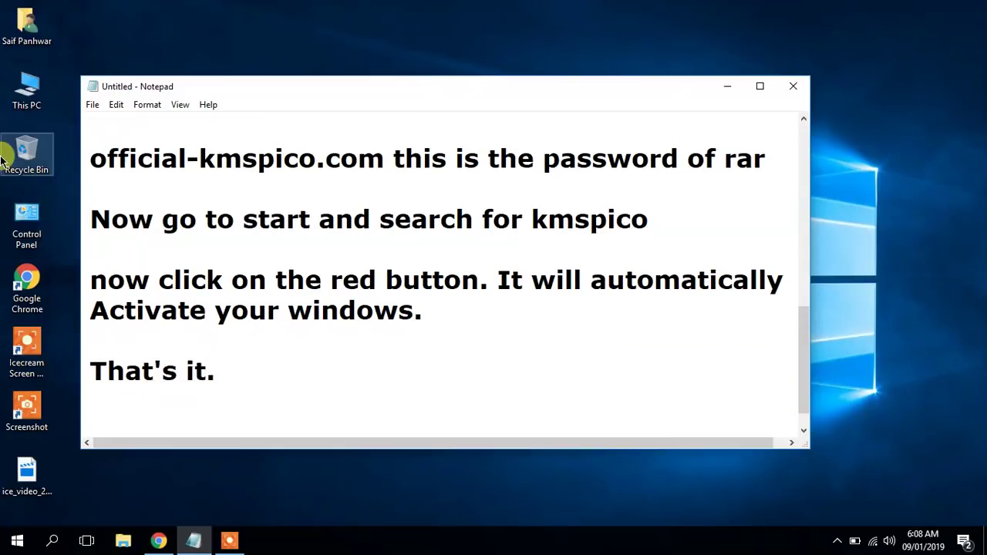
- Open the system properties of This PC, check the Windows activation status again, and close the window
right_click(23, 114)
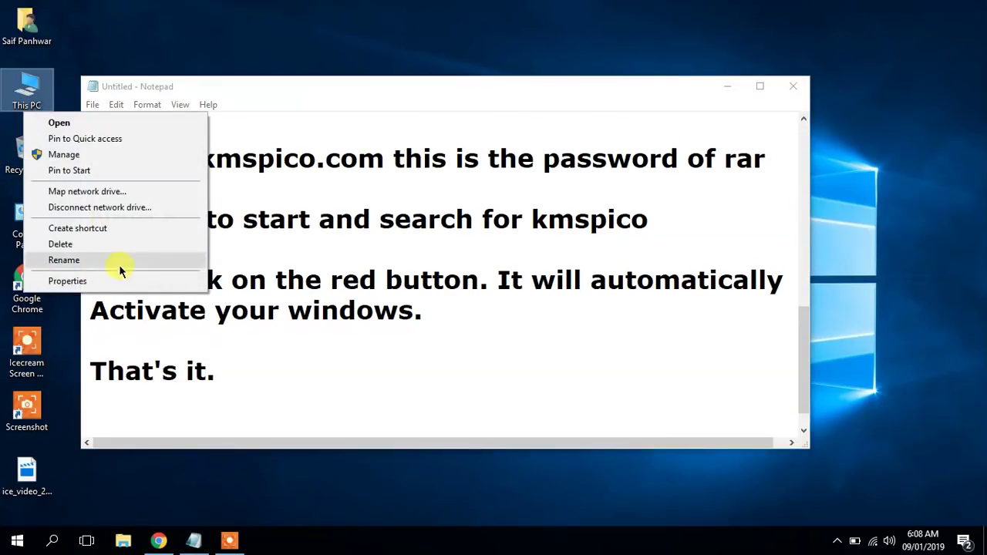
click(68, 280)
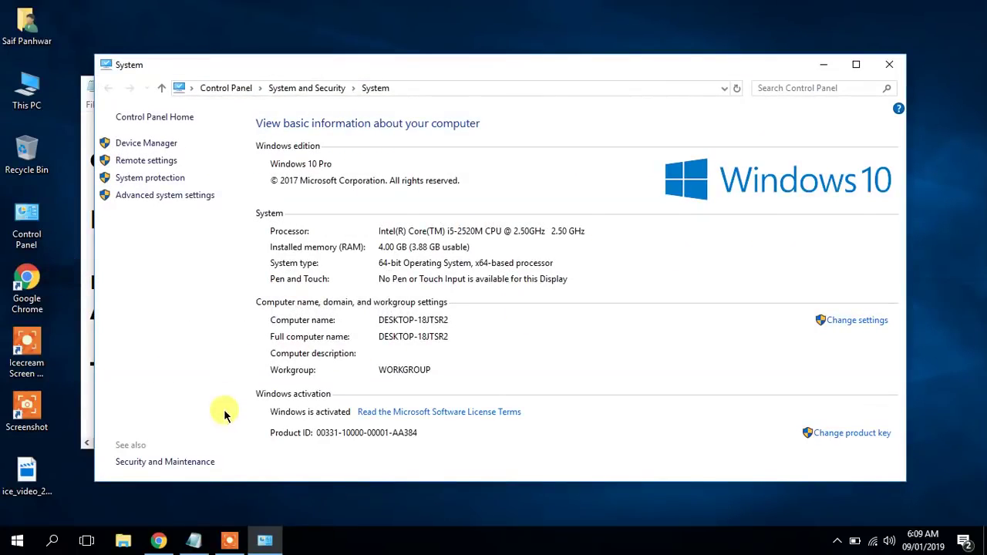
click(271, 405)
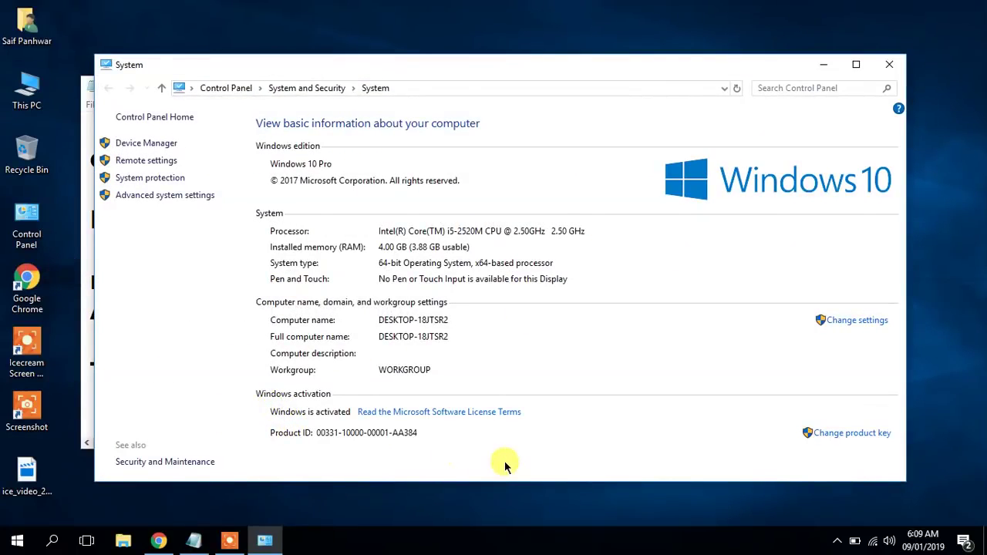
click(887, 68)
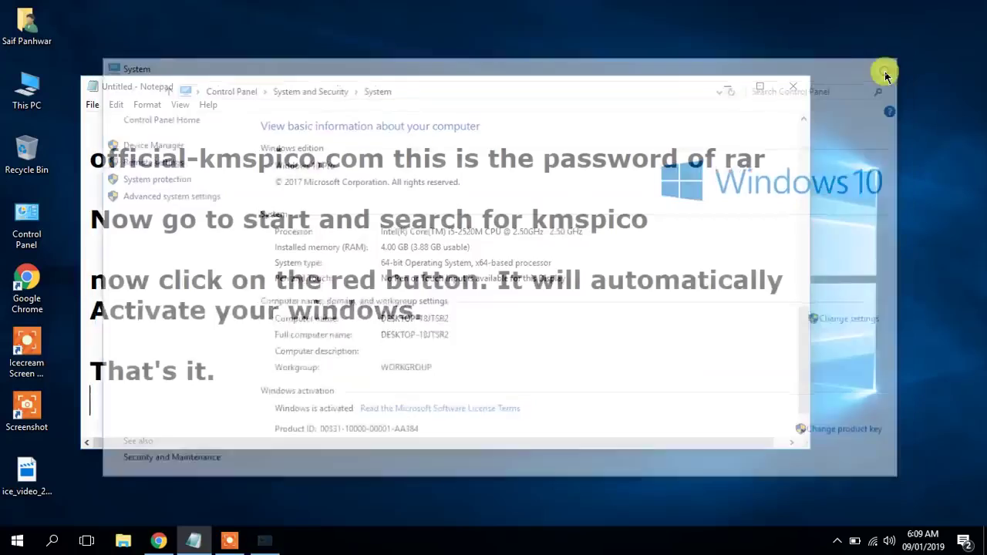
- Add the line "Here you can see my windows is activated :)" at the end of the note, followed by a blank line
key(Return)
text(Here )
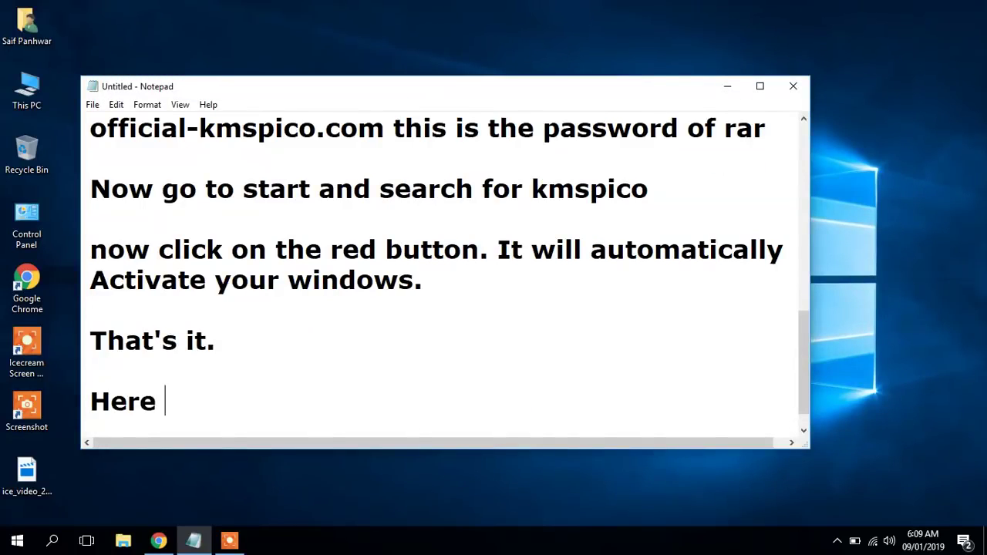
text(you can see my windows)
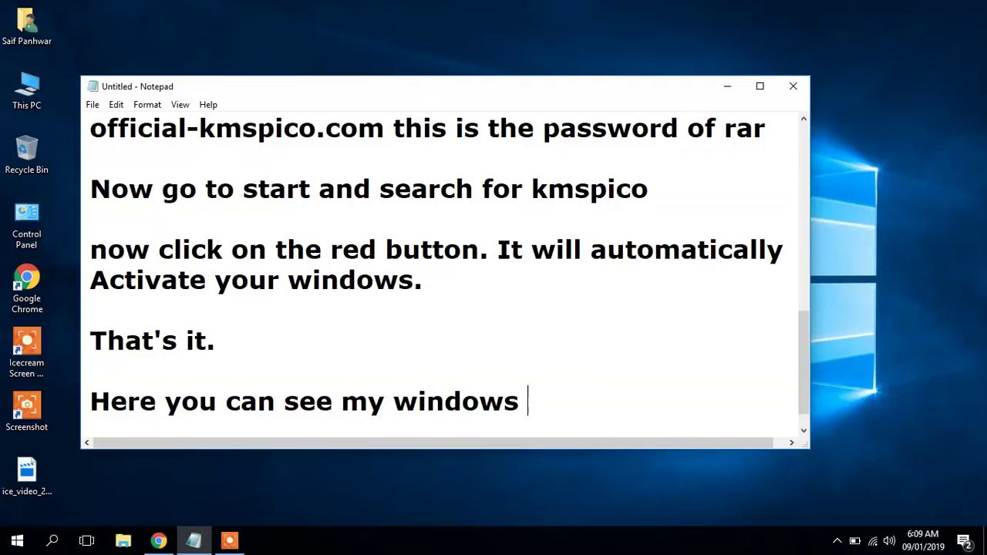
text( is acti)
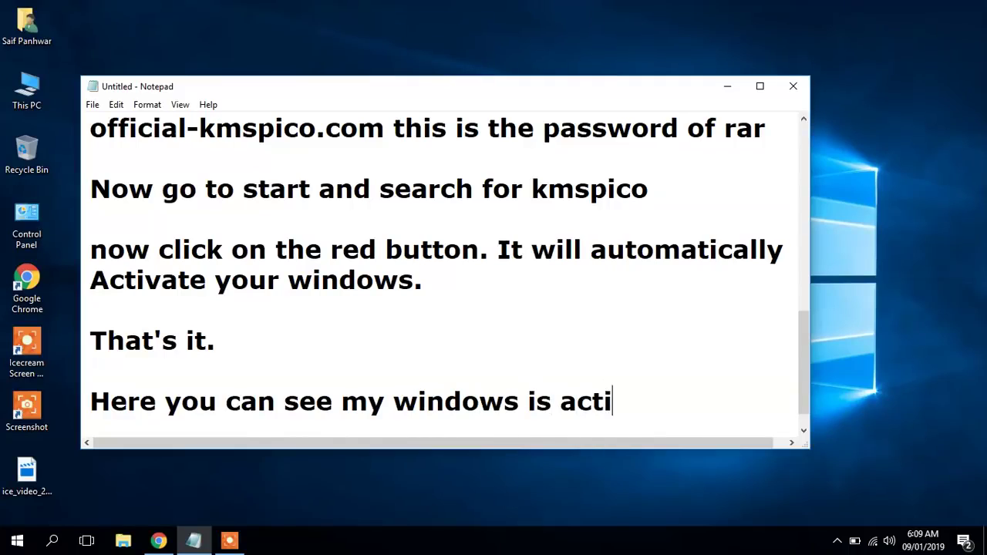
text(u)
text(ated)
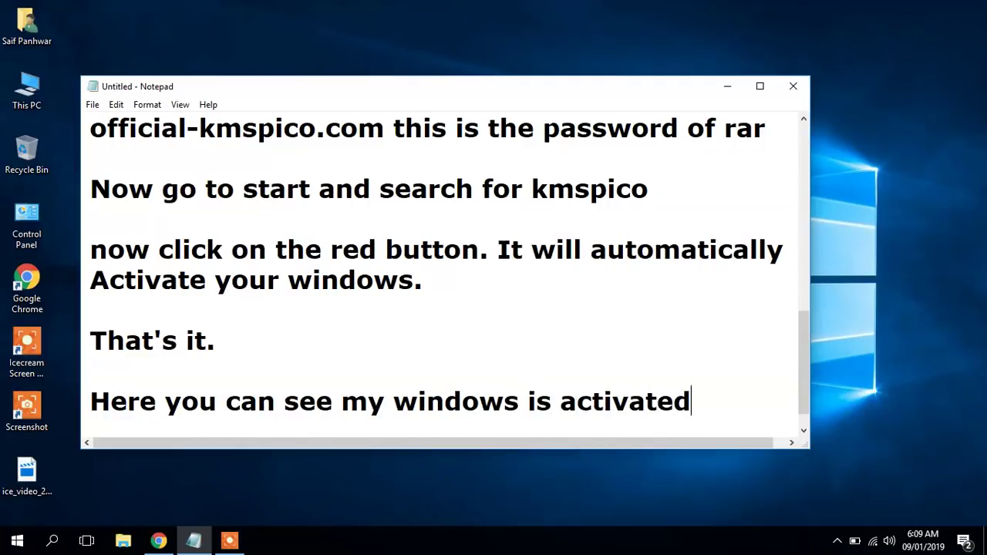
text( :))
key(Return)
key(Return)
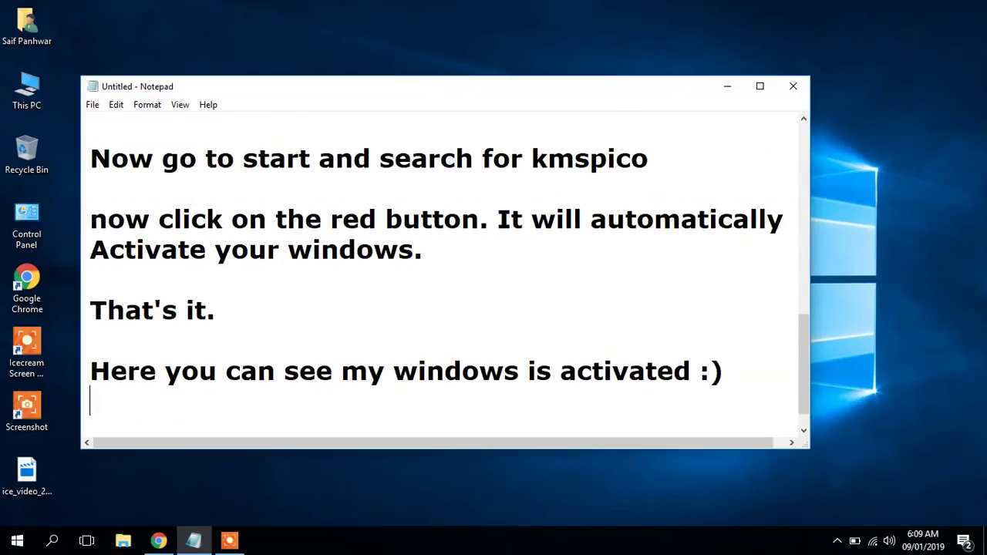
- Add the closing line "Thanks for watching" at the end of the note, followed by a blank line
text(Thanks for)
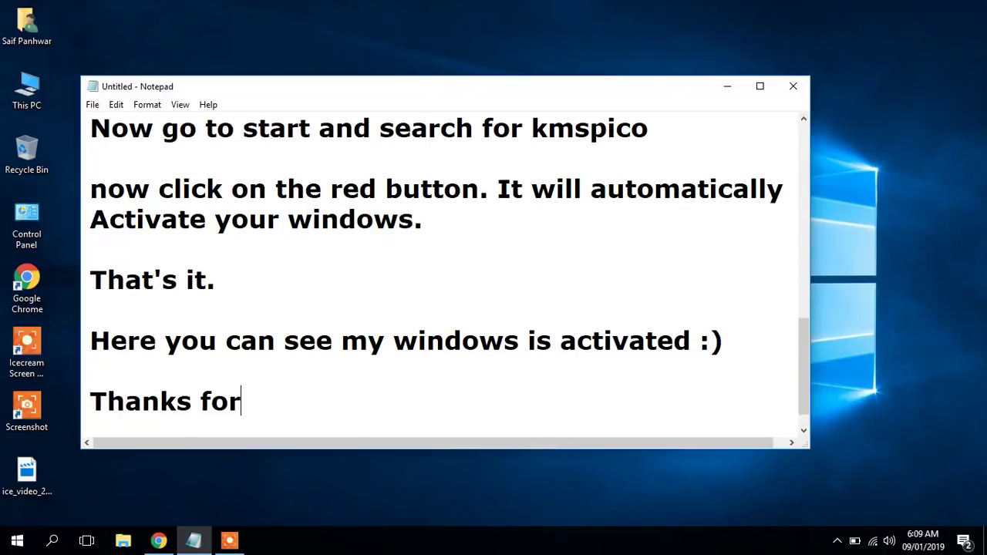
text( watching)
key(Return)
key(Return)
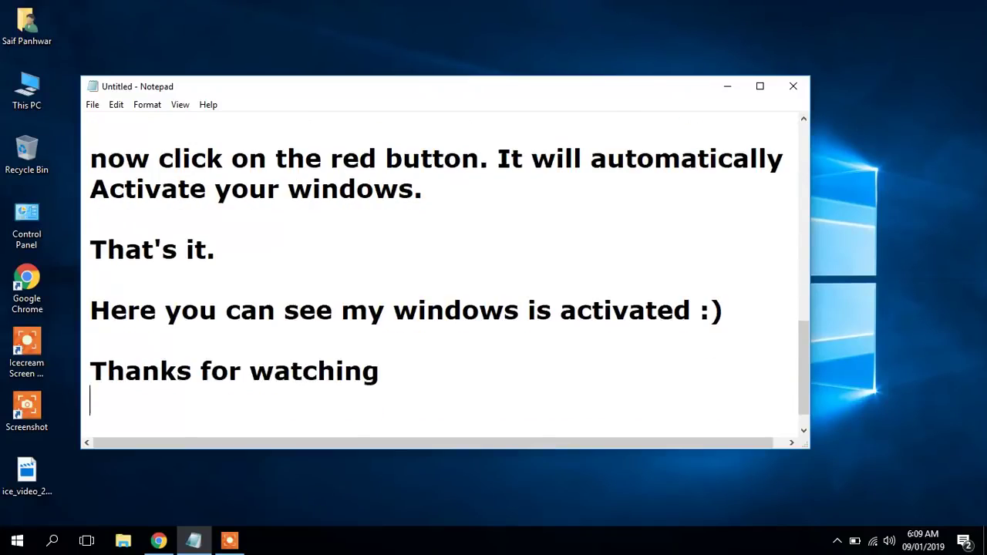